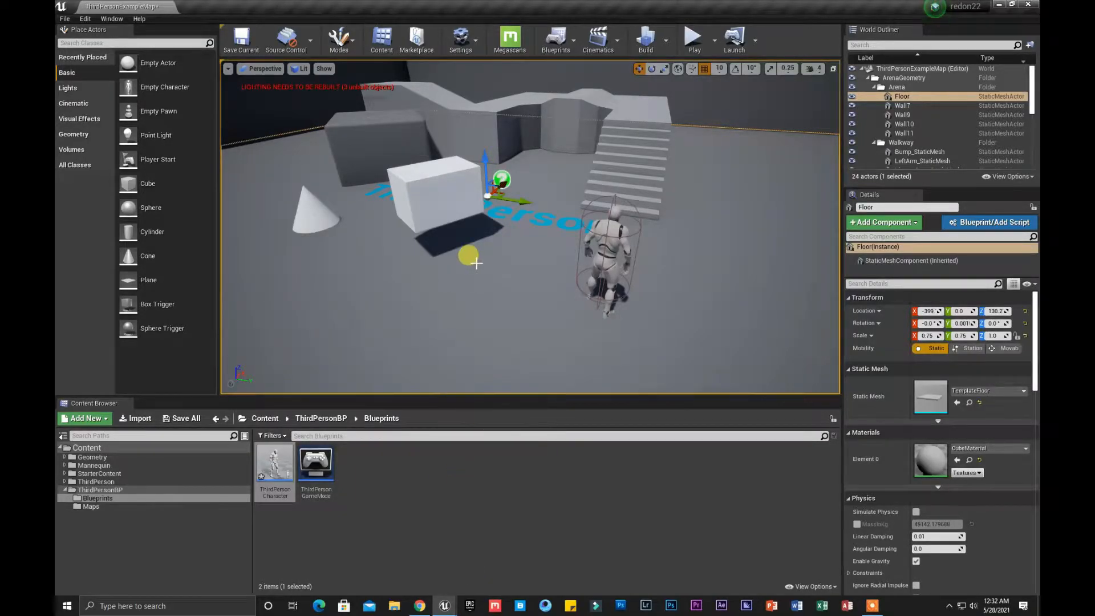
Place a Point Light from the basic actors on the floor between the white cube and the character.
mouse_move(492, 211)
right_down()
mouse_move(450, 212)
mouse_move(482, 216)
right_up()
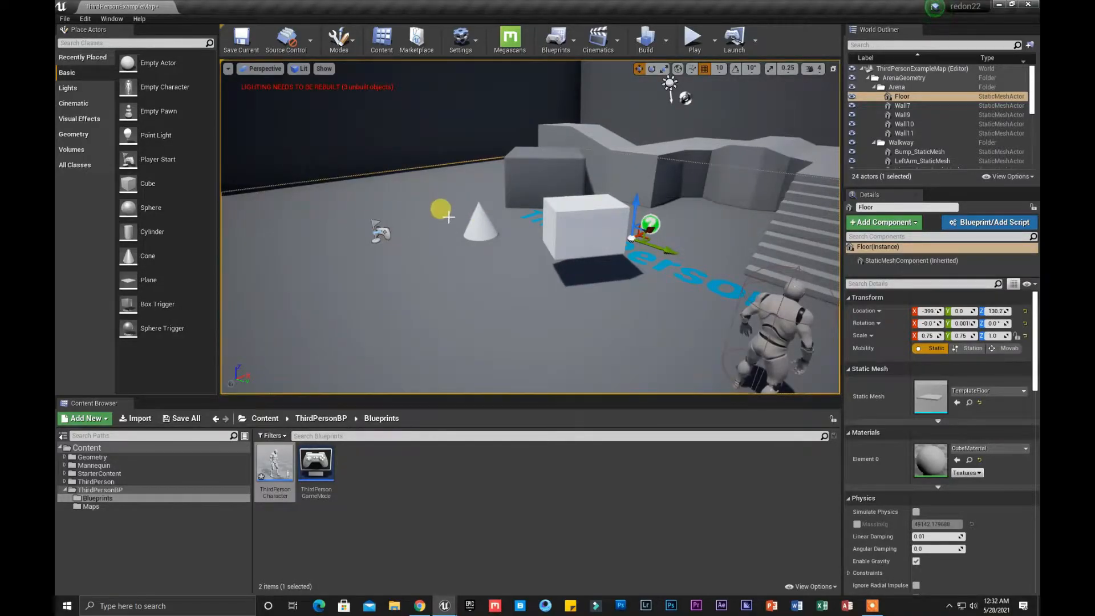
click(481, 226)
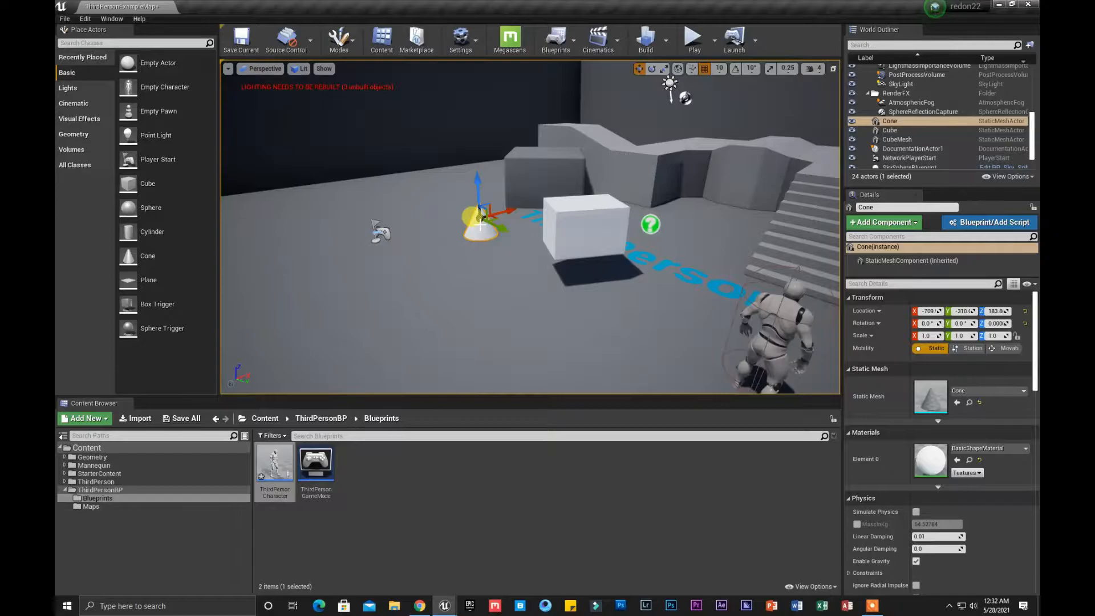
mouse_move(477, 277)
right_down()
mouse_move(478, 254)
mouse_move(477, 279)
mouse_move(433, 297)
mouse_move(475, 277)
right_up()
key(w)
key(s)
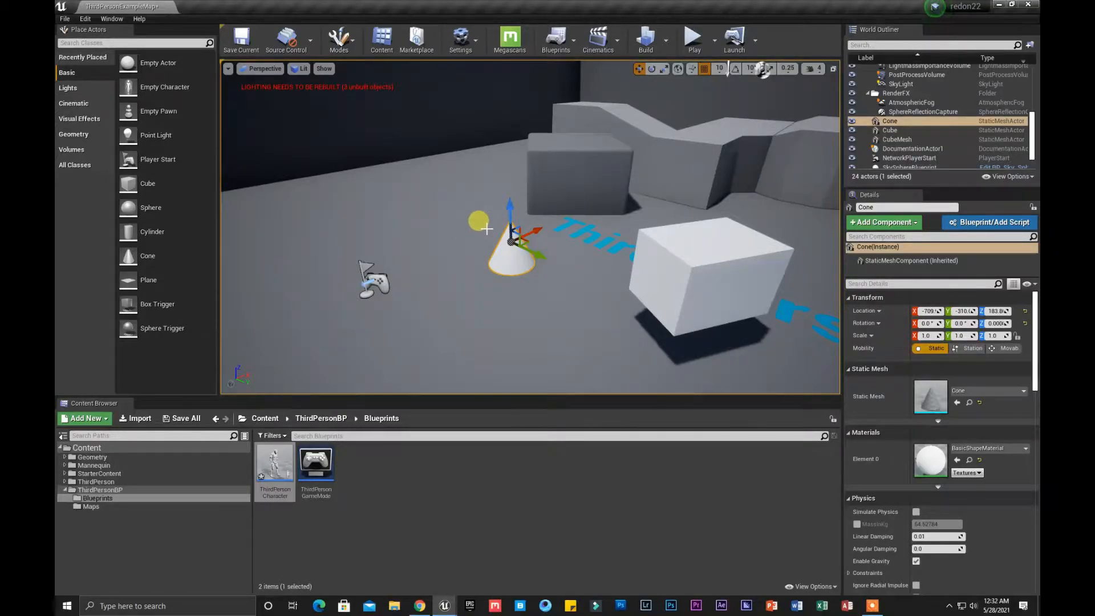
right_drag(518, 272, 543, 289)
key(s)
key(d)
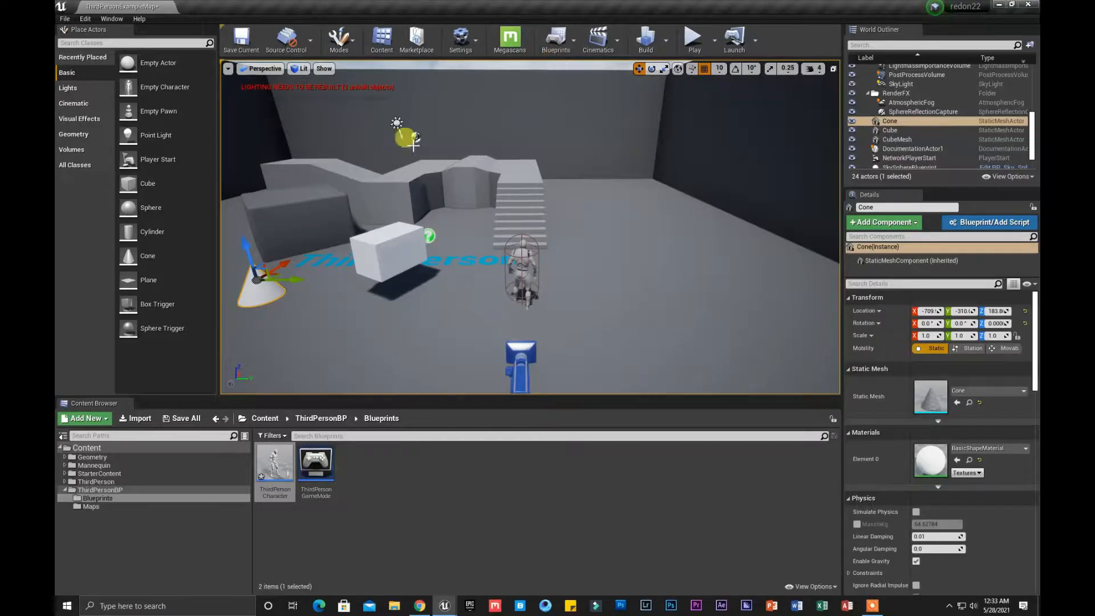
drag(141, 137, 465, 240)
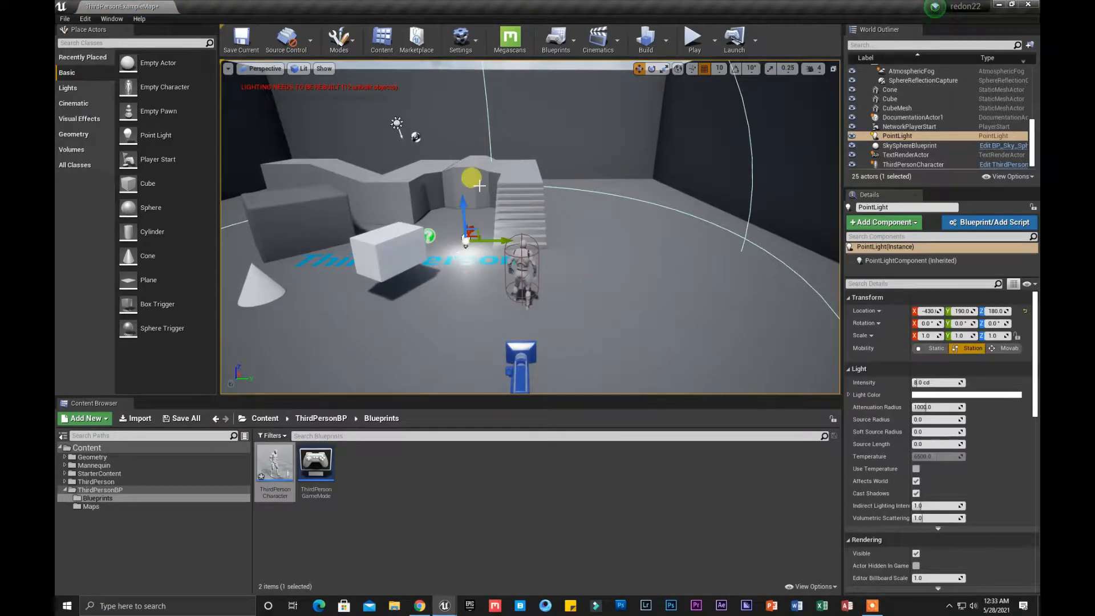
Open the level blueprint and dock its window as a tab beside the map.
click(573, 48)
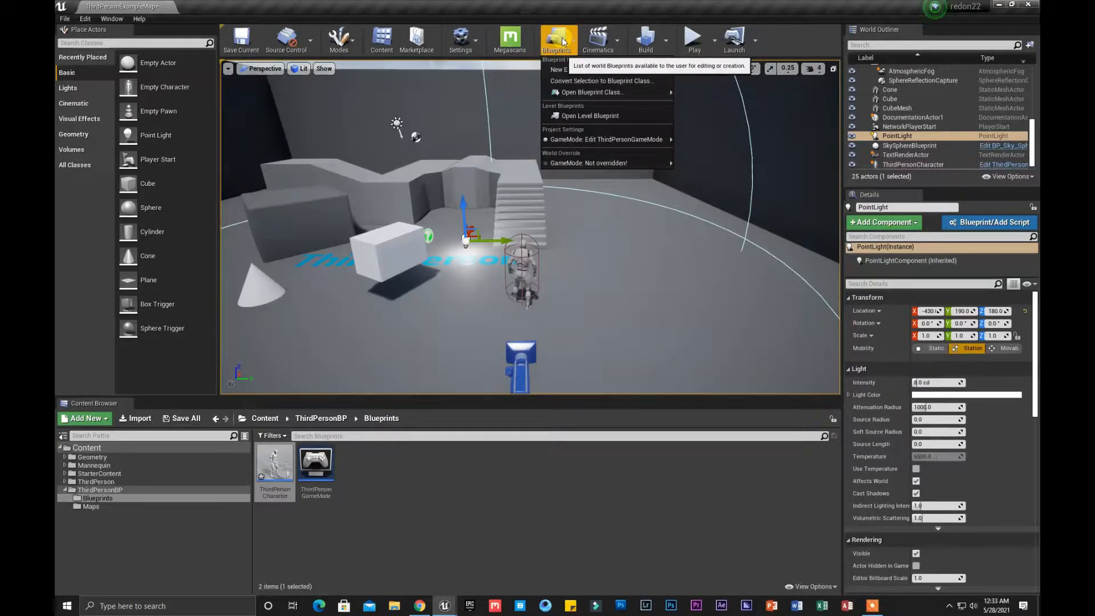
click(594, 114)
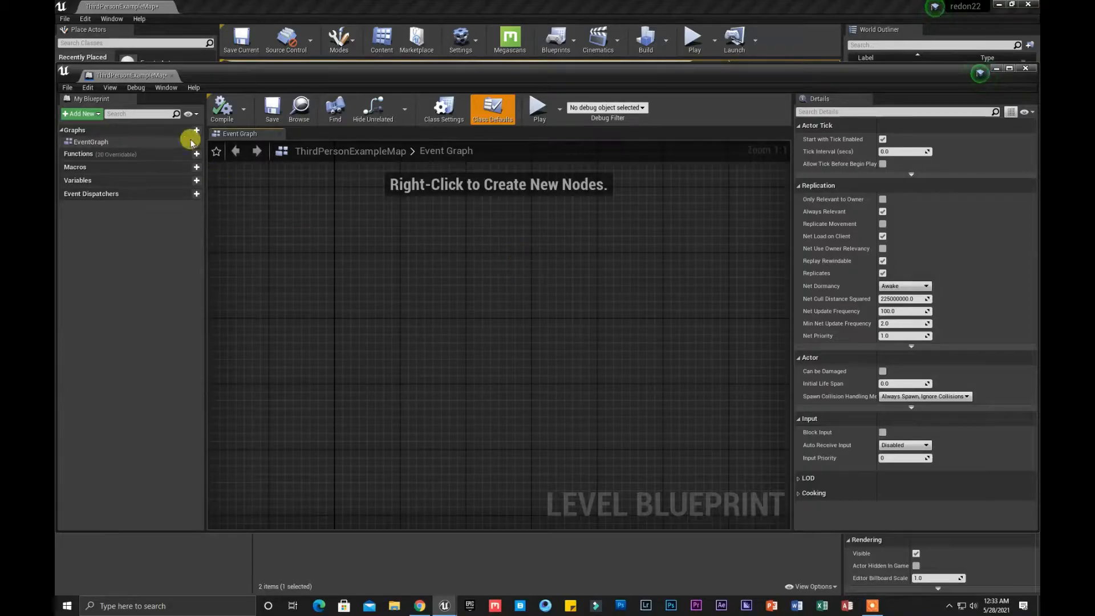
drag(149, 83, 188, 6)
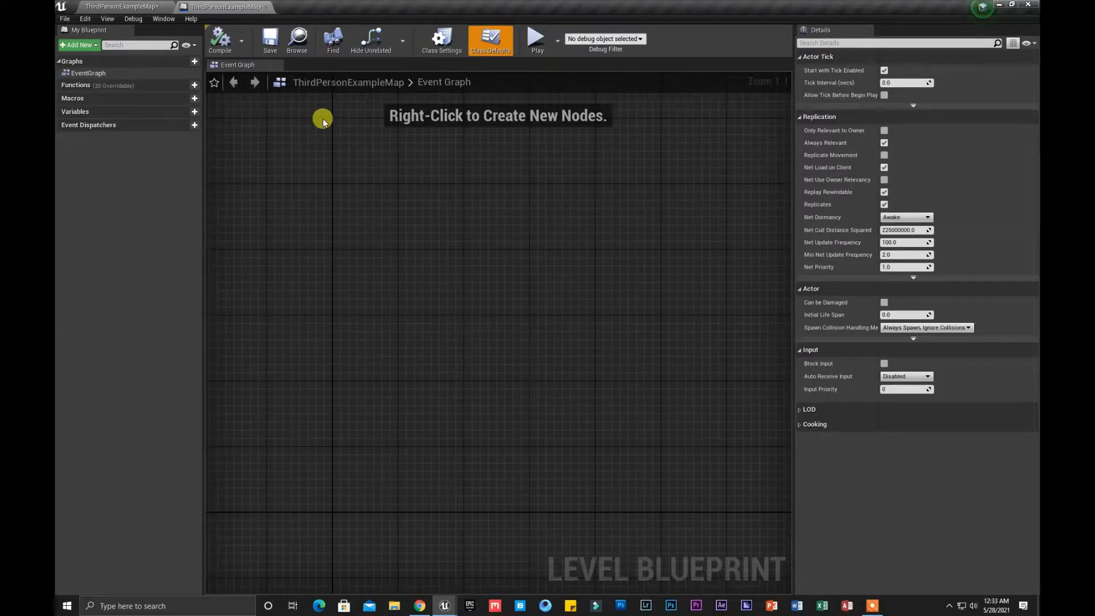
Compare the event graph's available node actions with the point light selected and with the floor selected.
right_click(424, 214)
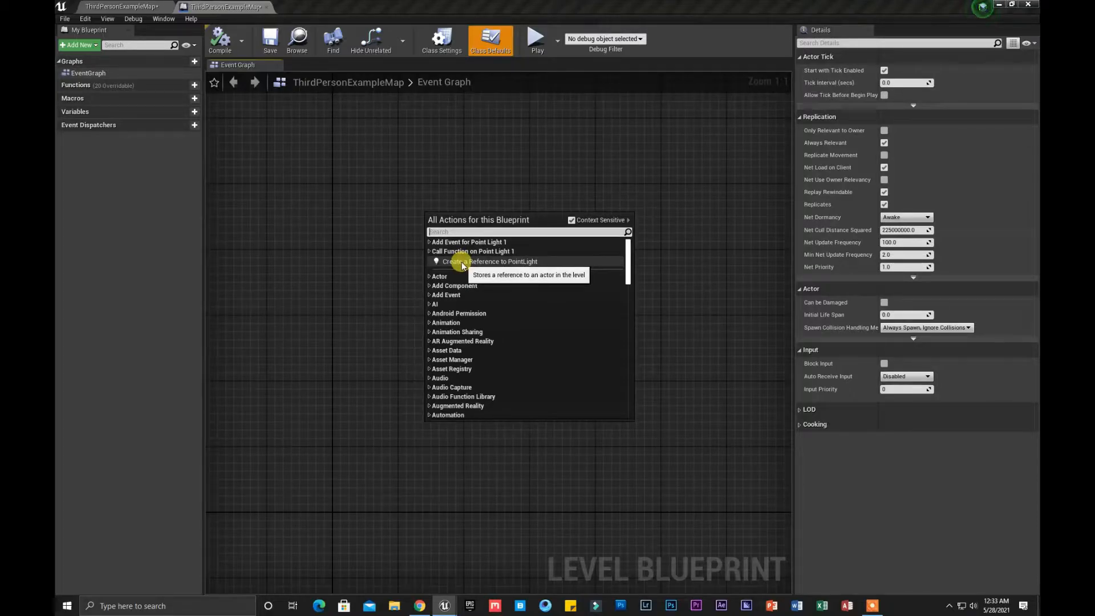
click(113, 7)
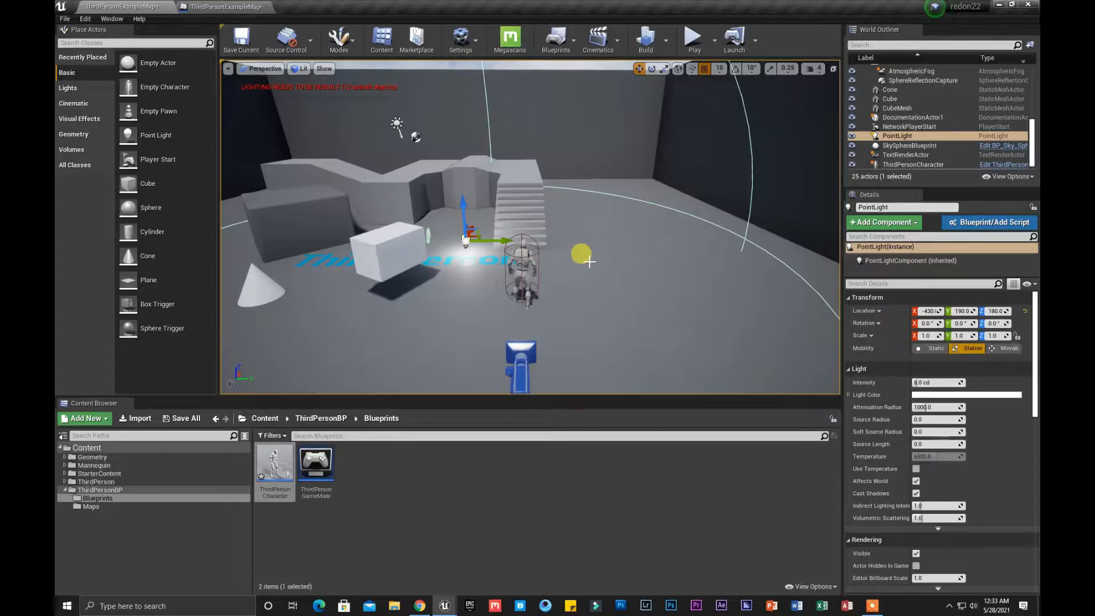
click(571, 250)
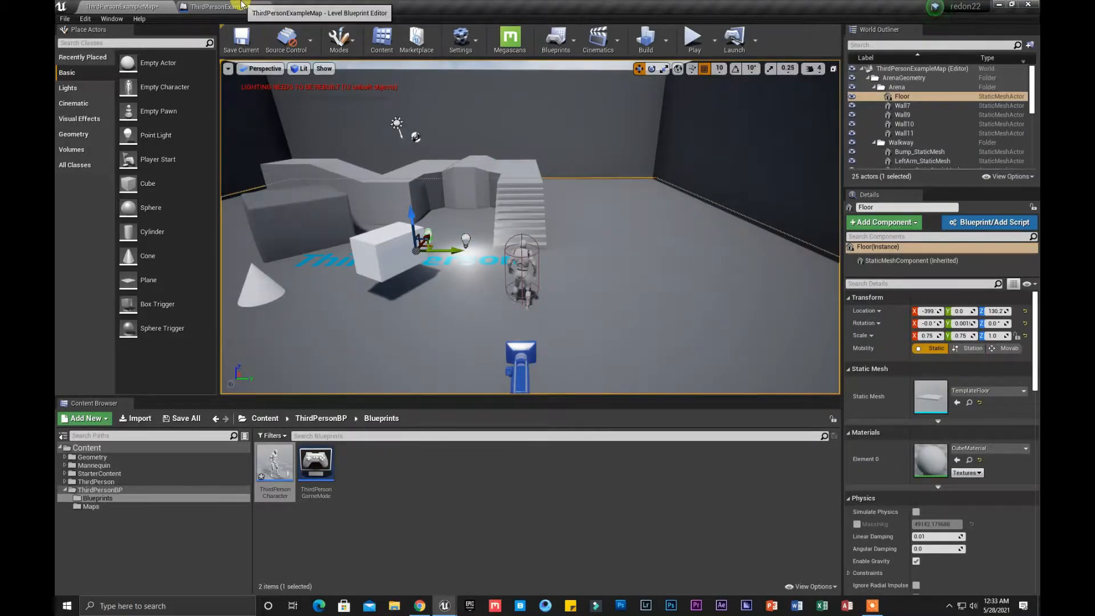
click(562, 40)
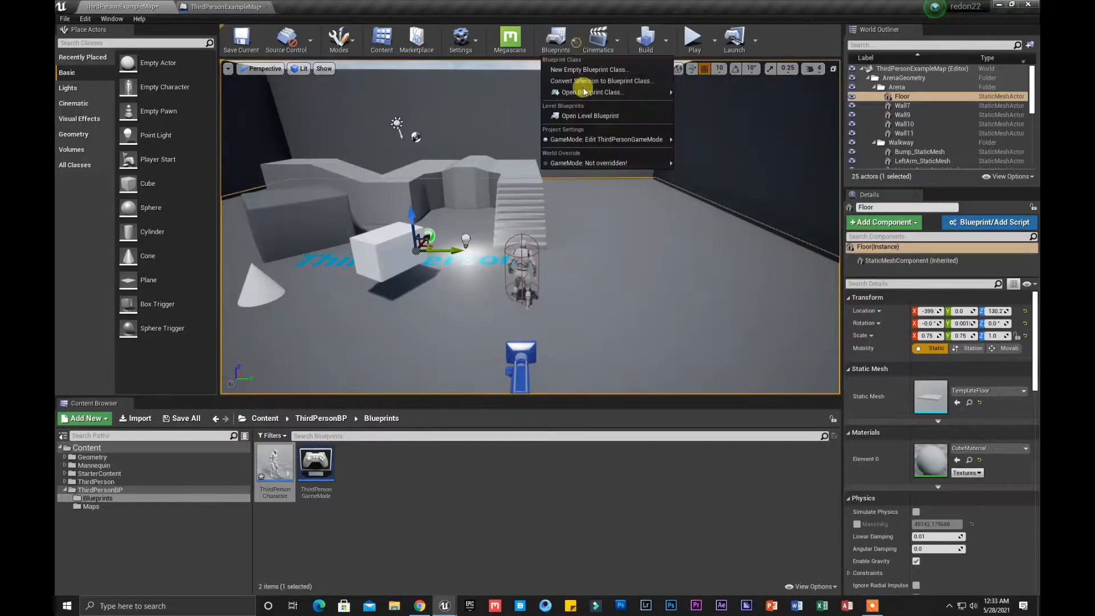
click(572, 119)
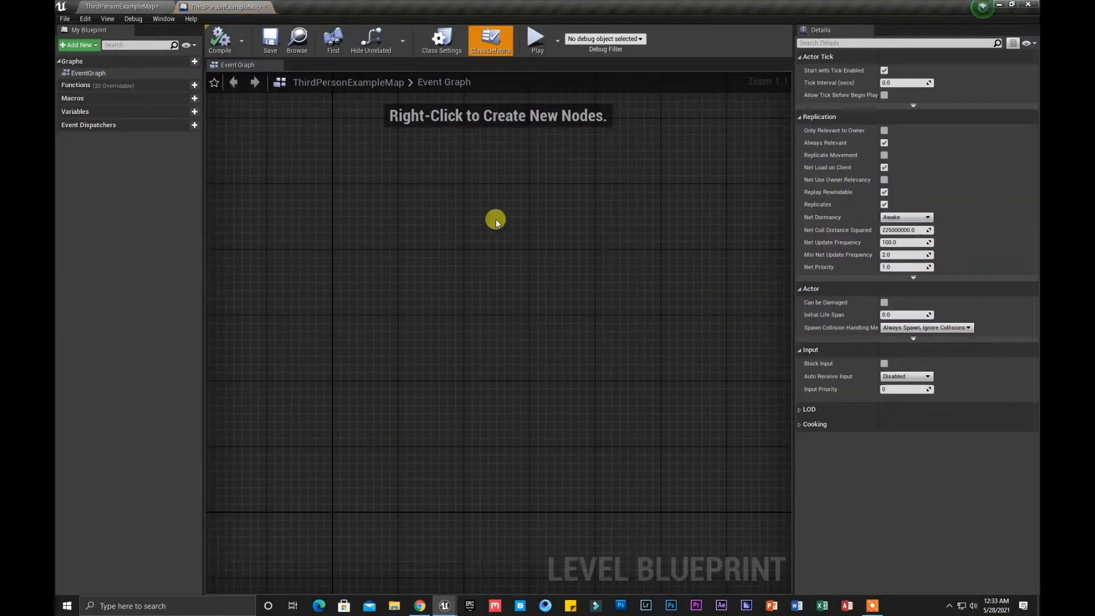
right_click(504, 243)
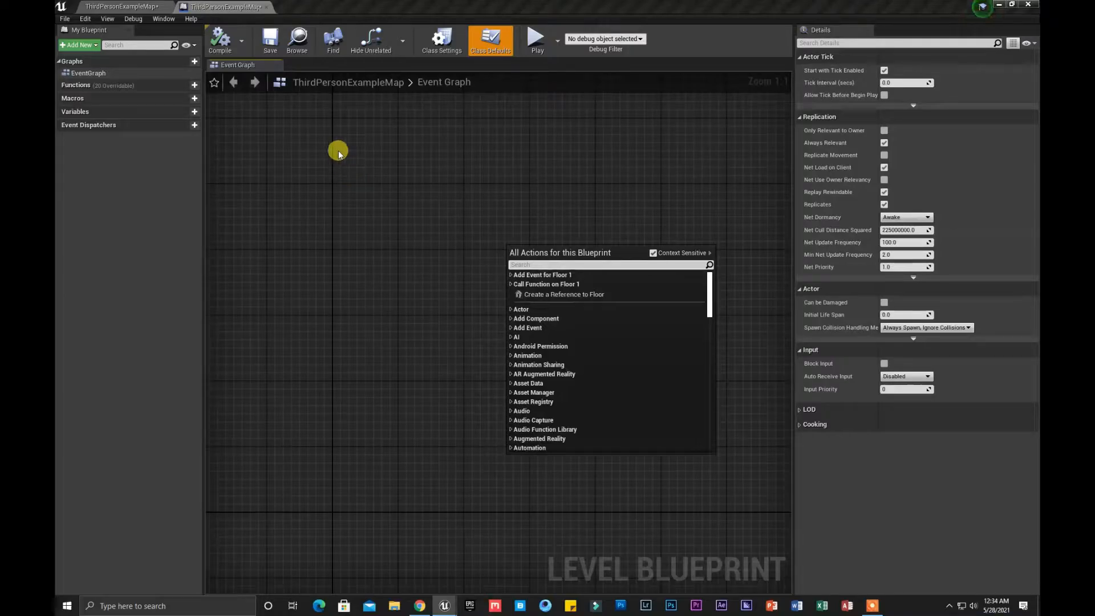
Select the point light in the level and create a reference to it in the level blueprint's event graph.
click(147, 6)
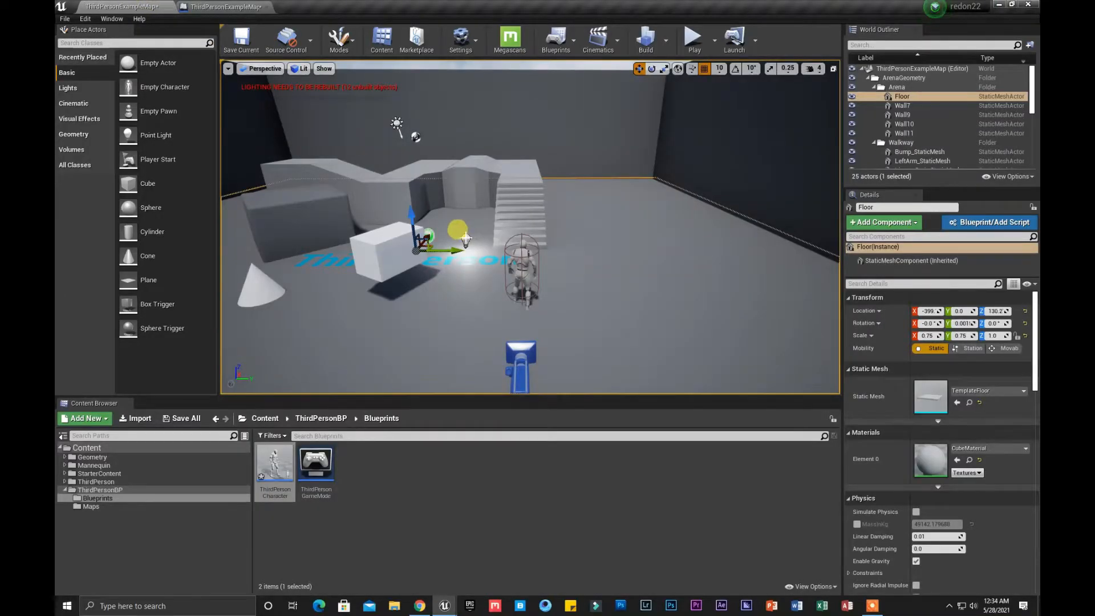
click(466, 237)
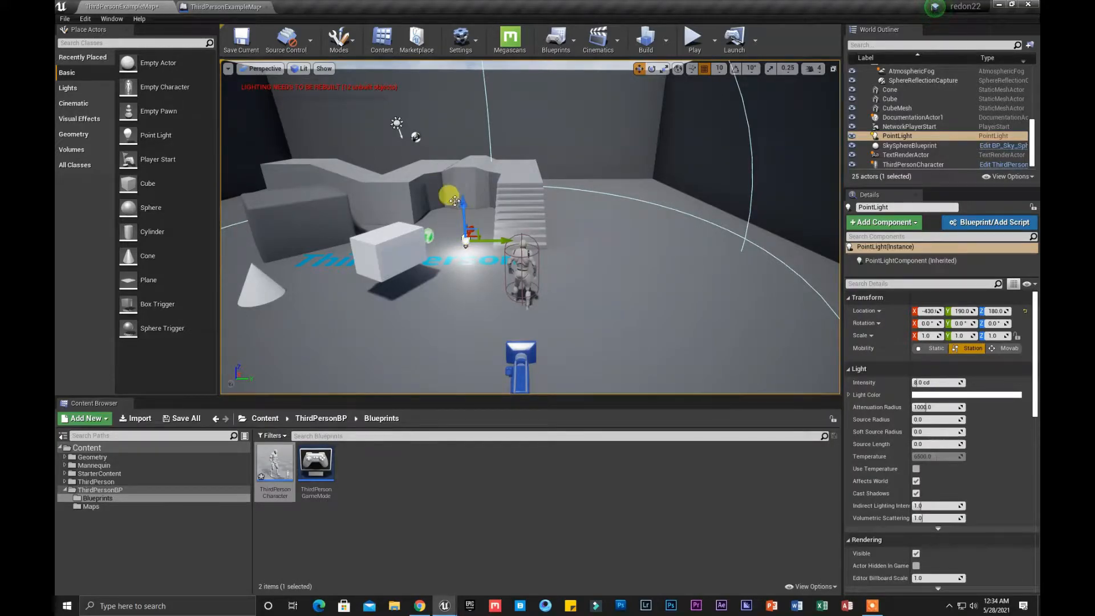
click(556, 39)
click(588, 116)
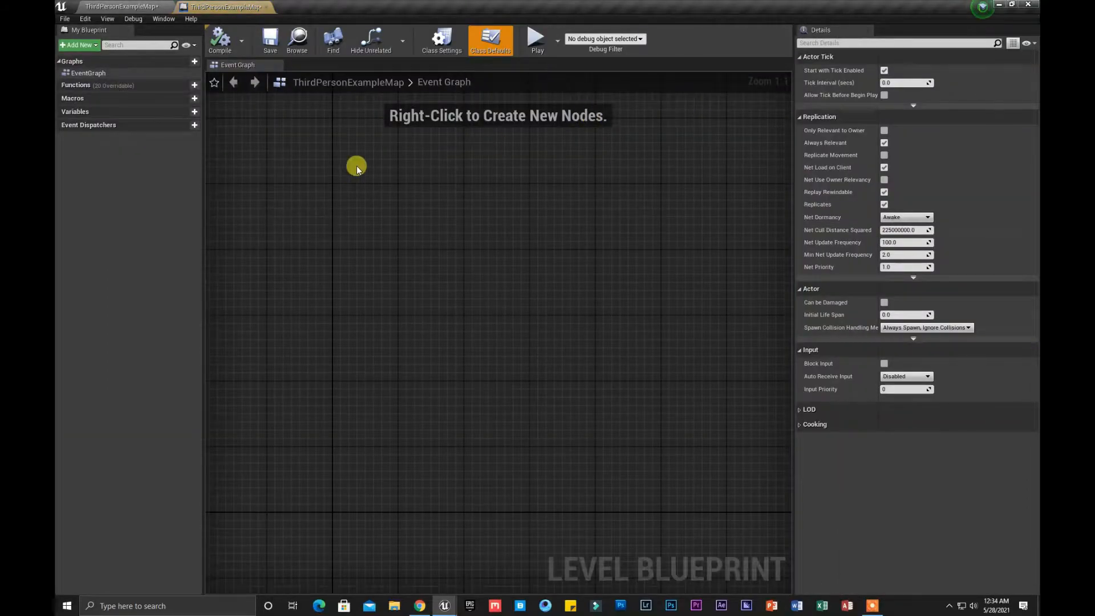
right_click(453, 247)
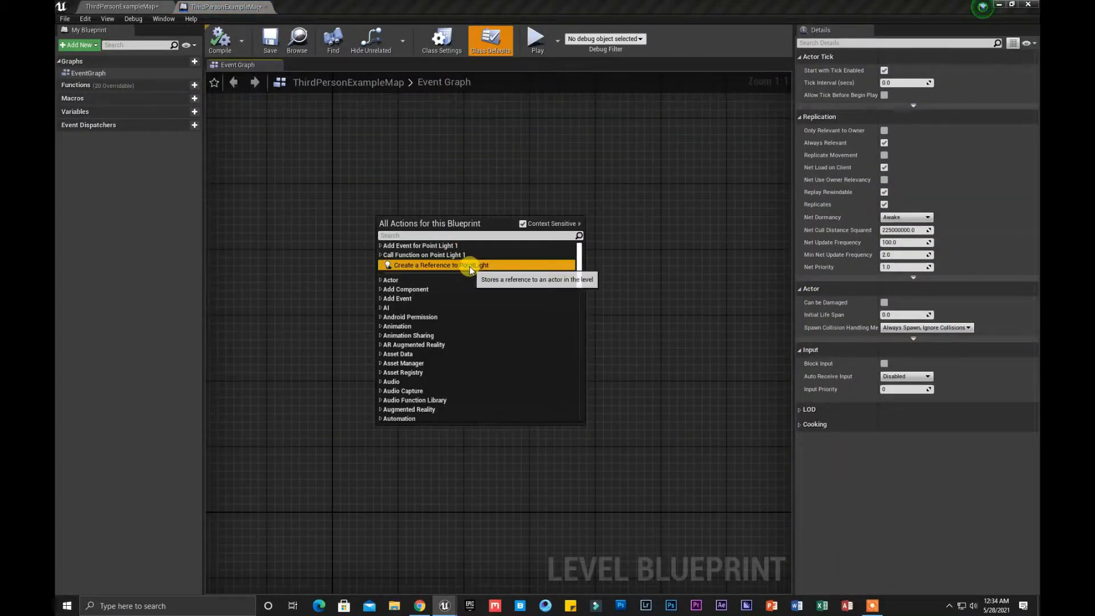
click(474, 268)
Add an Event BeginPlay node to the event graph and place it above the PointLight reference.
right_drag(450, 186, 440, 268)
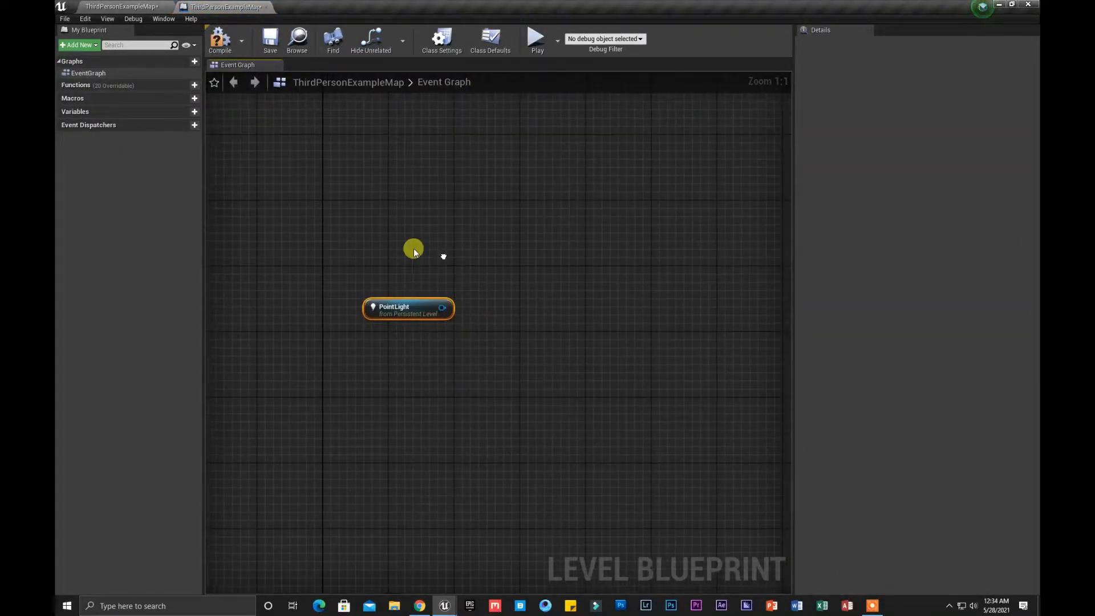
right_click(391, 222)
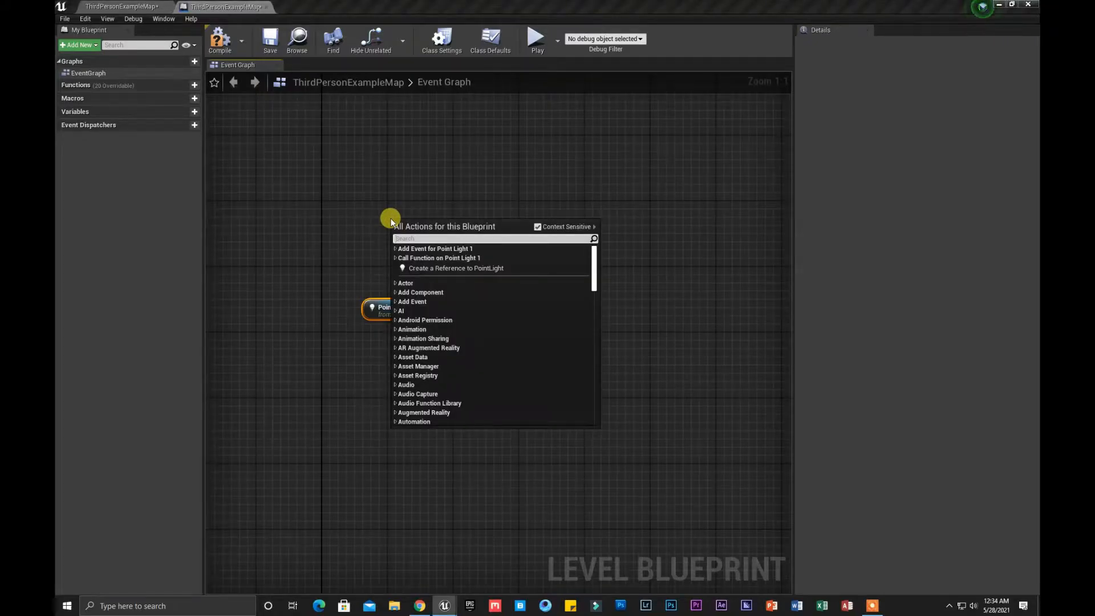
text(eve)
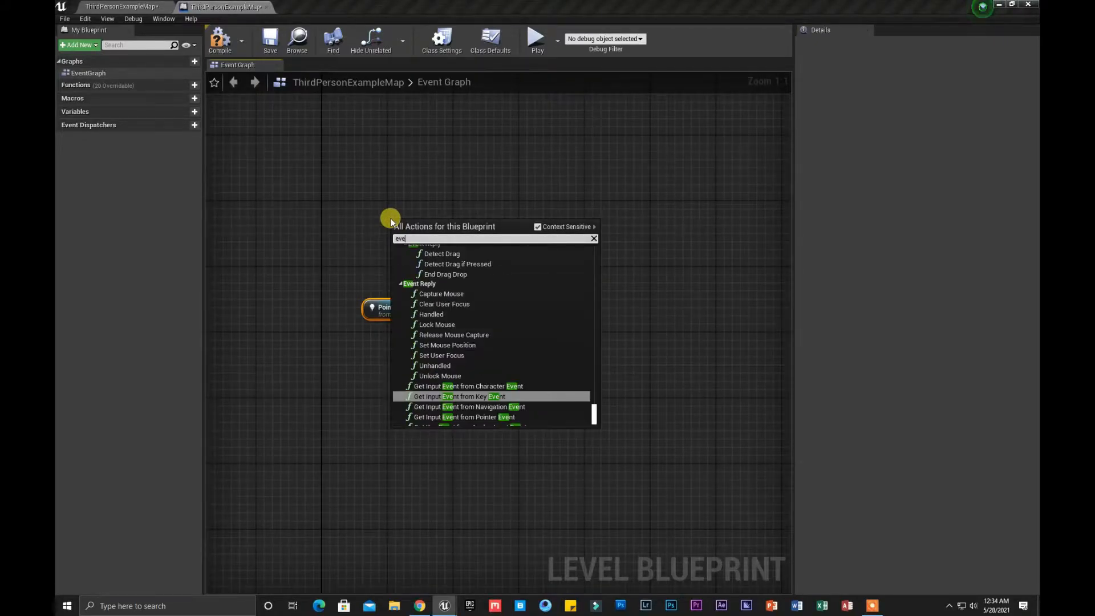
text(ntbeg)
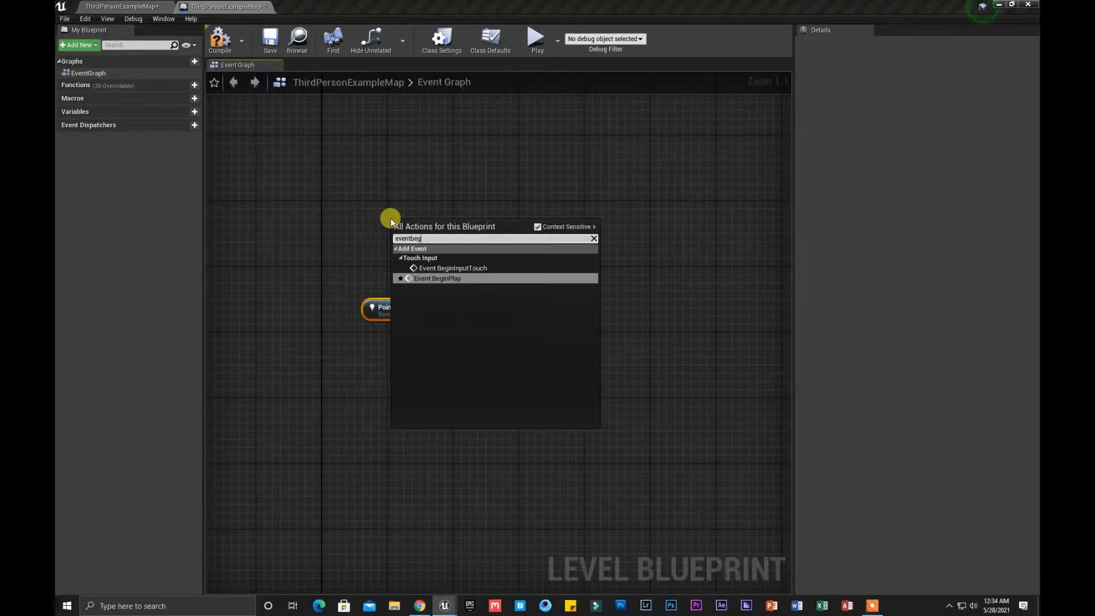
key(Return)
drag(391, 218, 335, 227)
Add a Toggle Visibility (LightComponent) node from the PointLight reference and spread the nodes out to leave room beside Event BeginPlay.
drag(441, 308, 484, 282)
text(toggl)
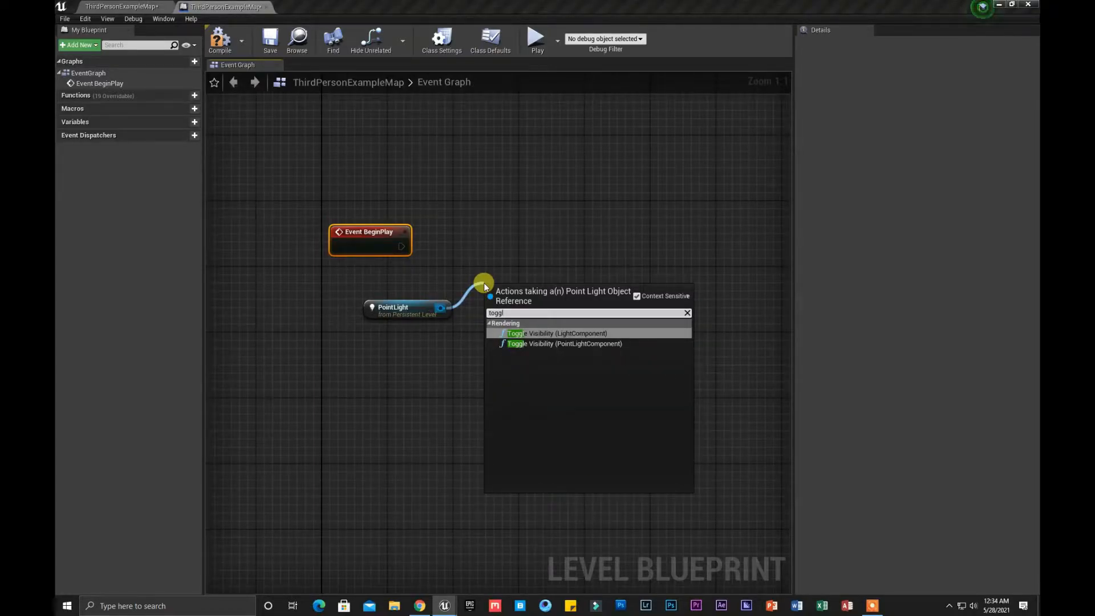
key(Return)
drag(566, 308, 649, 218)
drag(379, 304, 321, 320)
drag(415, 267, 474, 315)
Add a Delay node after Event BeginPlay and set its duration to 2 seconds.
drag(401, 246, 444, 238)
text(delay)
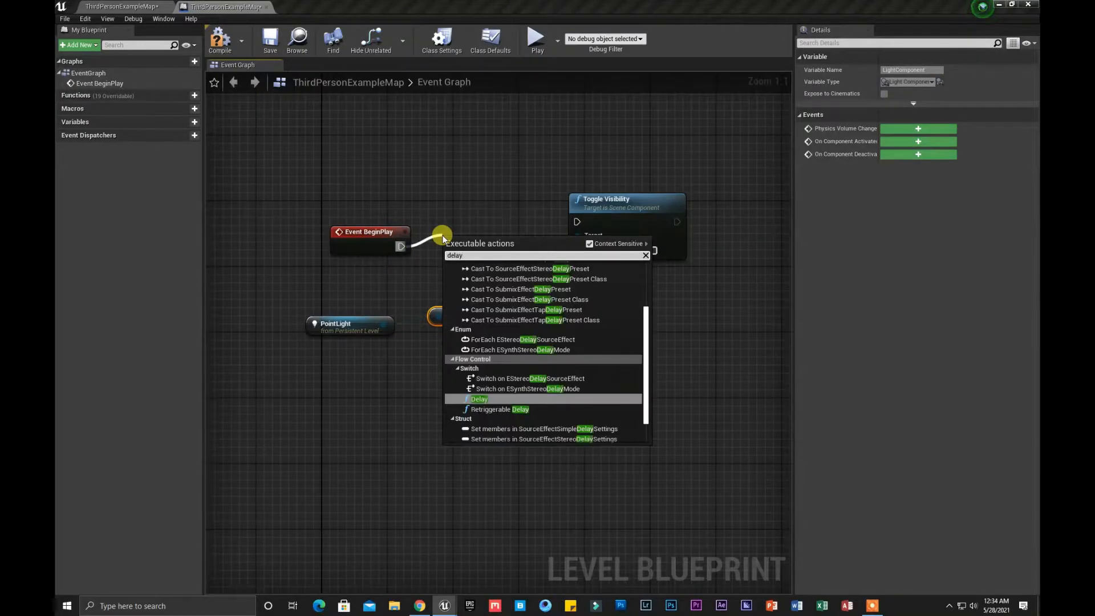
key(Return)
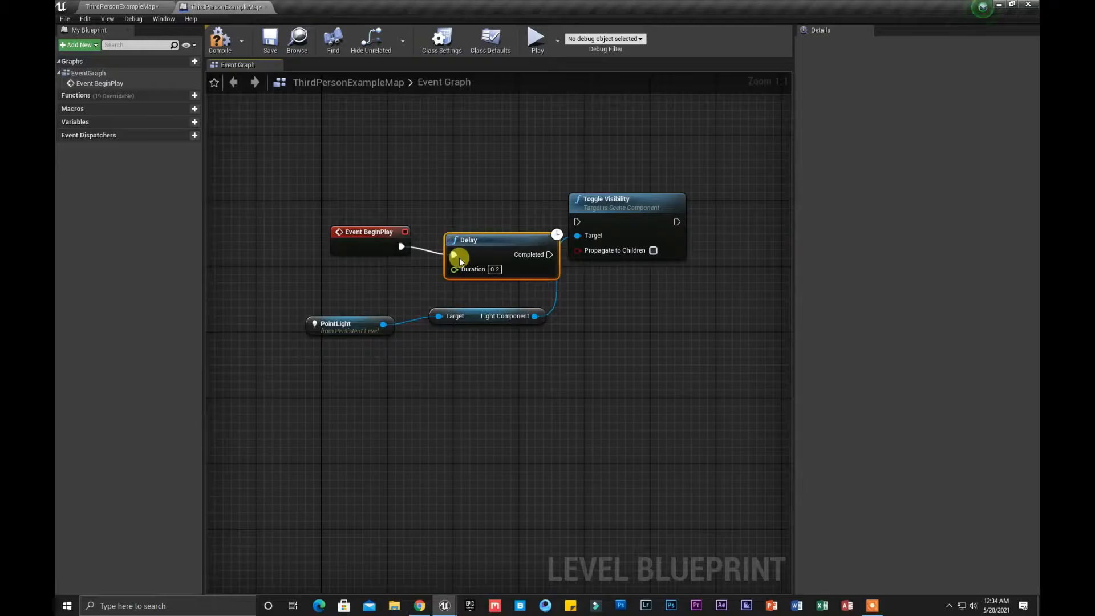
drag(496, 263, 472, 247)
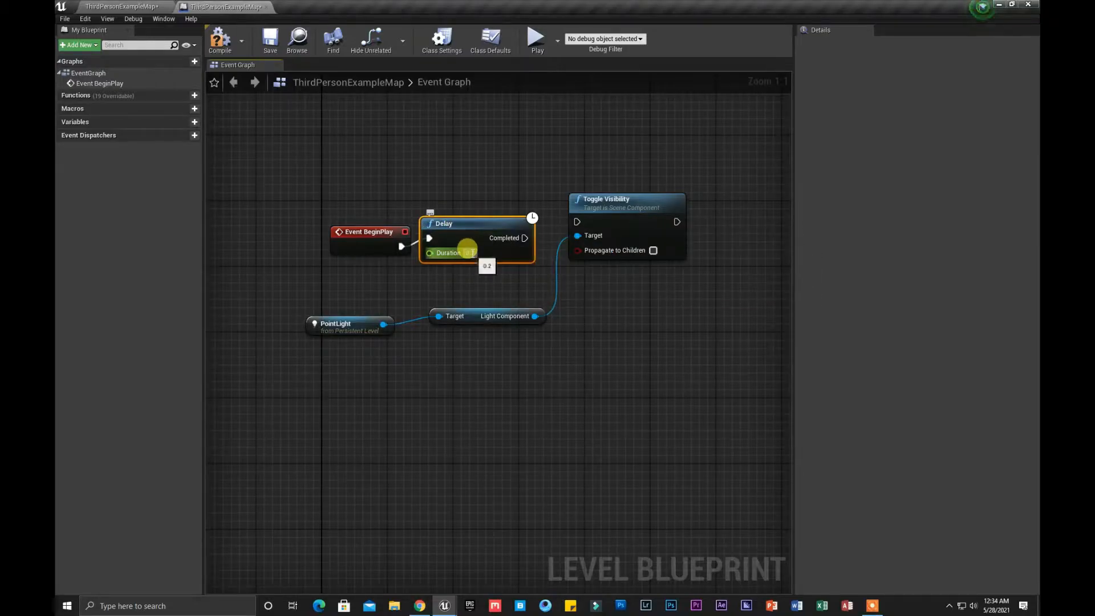
click(473, 253)
text(2)
key(Return)
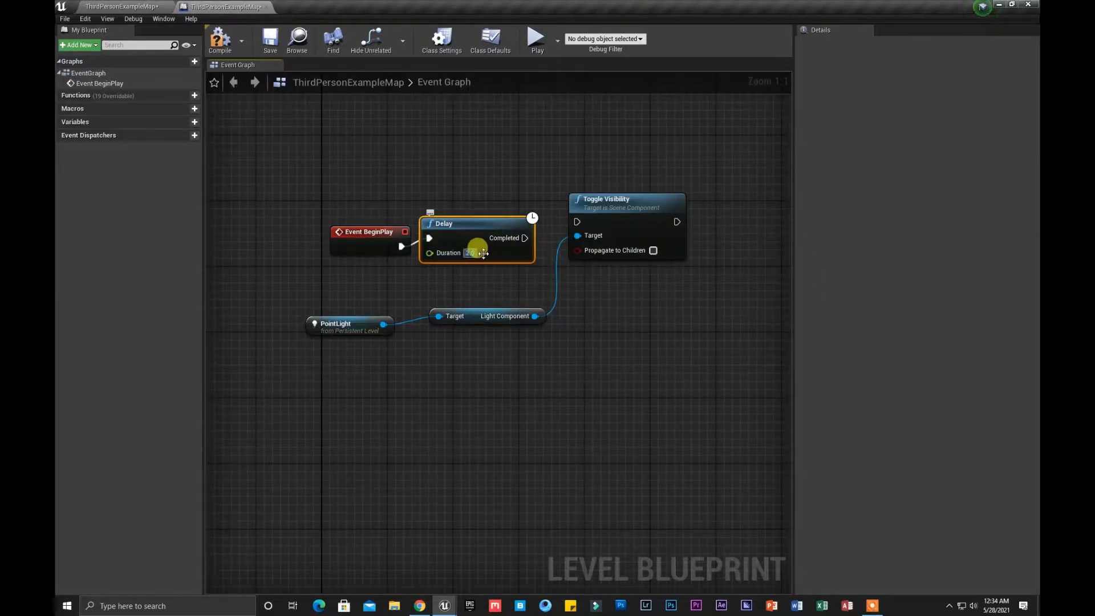
Connect the Delay's Completed output to Toggle Visibility, align Event BeginPlay with the Delay node, and compile the blueprint.
drag(526, 238, 577, 222)
drag(391, 237, 349, 228)
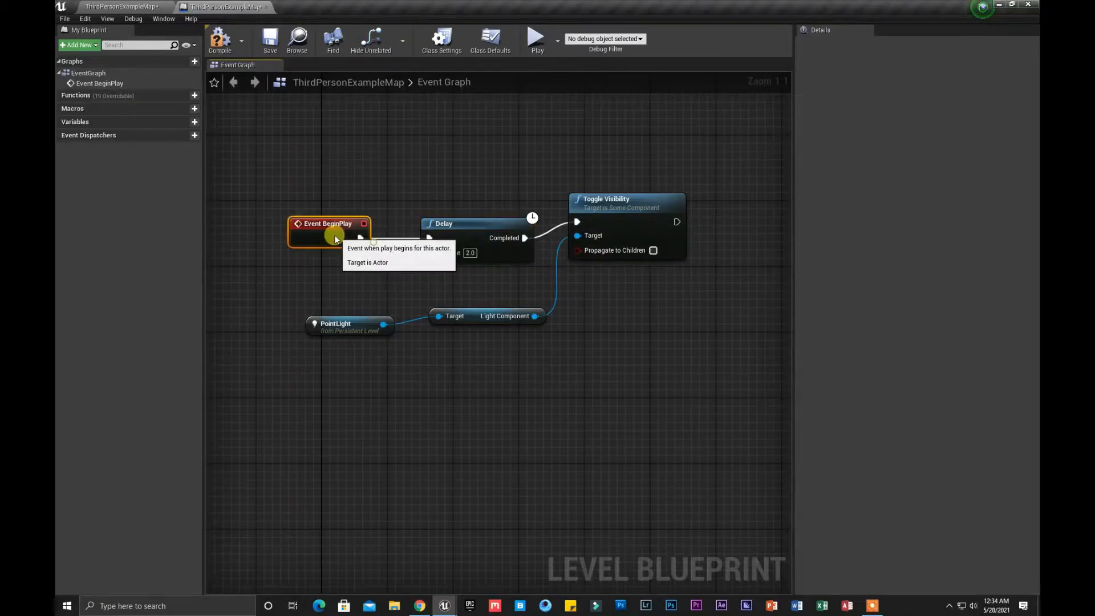
click(224, 39)
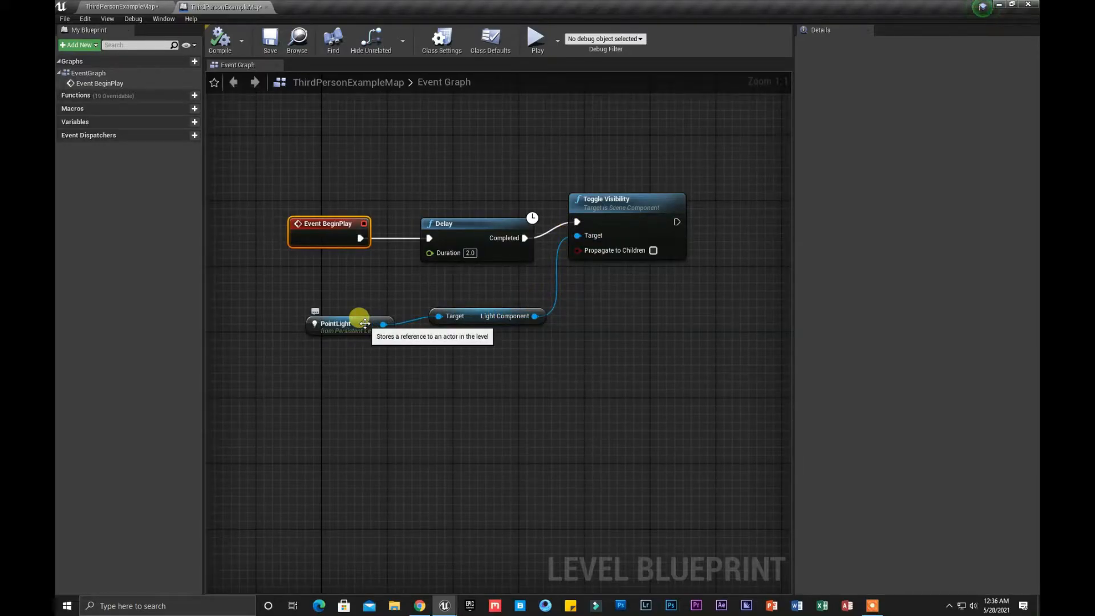
Play the level, run the character around to check the point light's delayed toggle, and stop the session.
click(143, 7)
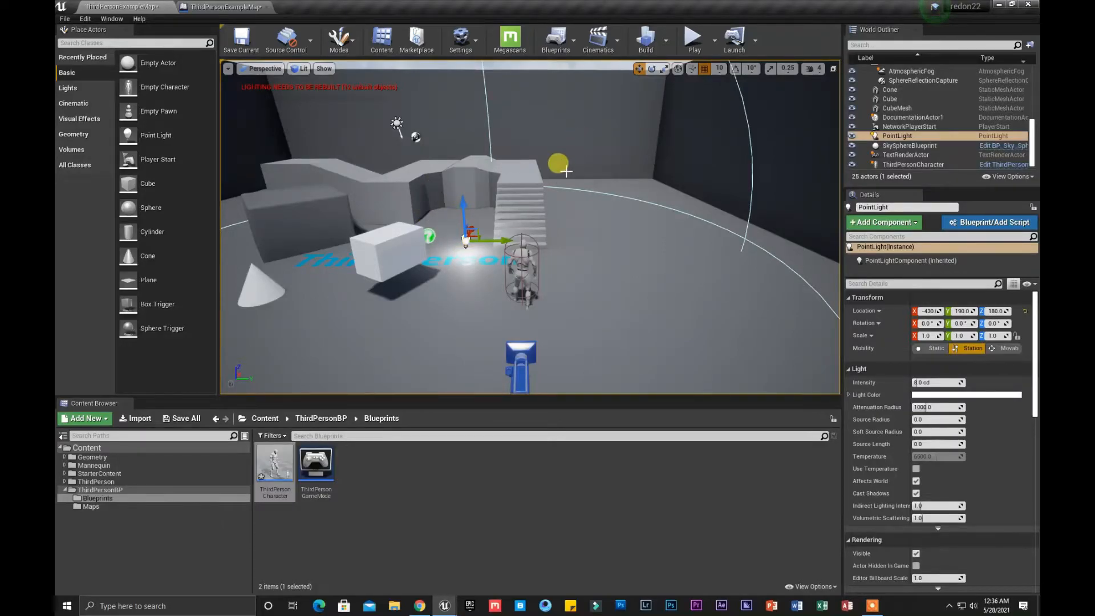
click(692, 37)
click(473, 277)
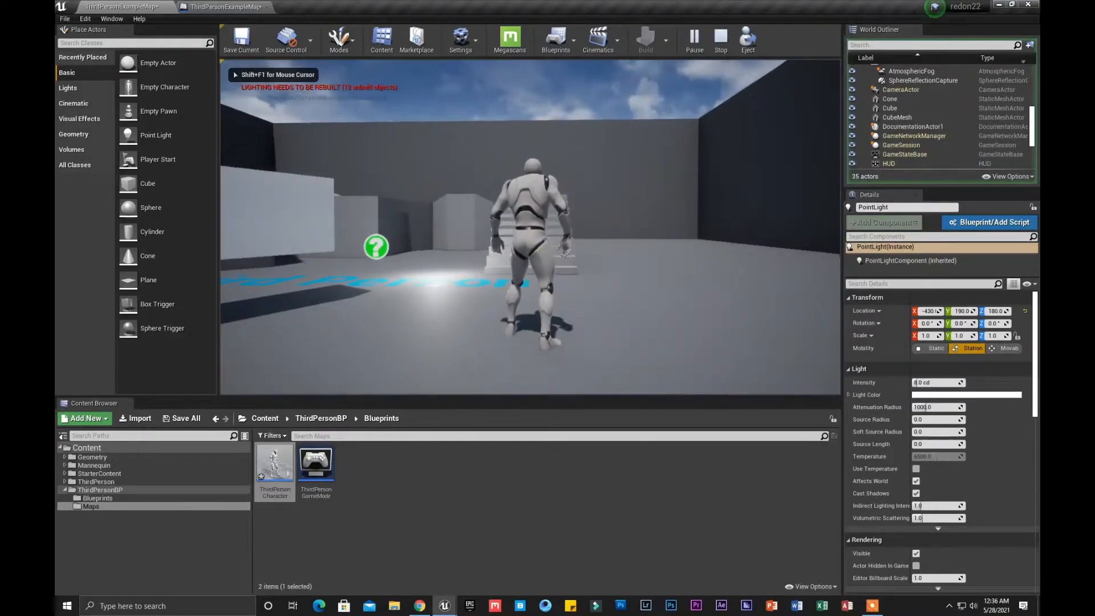
key(w)
key(s)
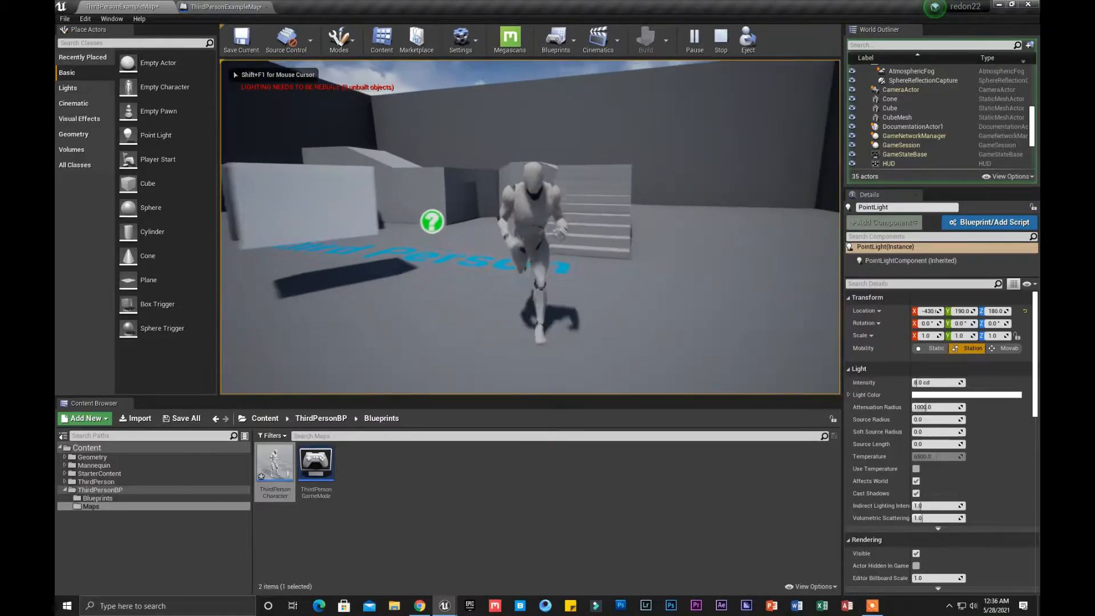
key(a)
key(w)
key(d)
key(w)
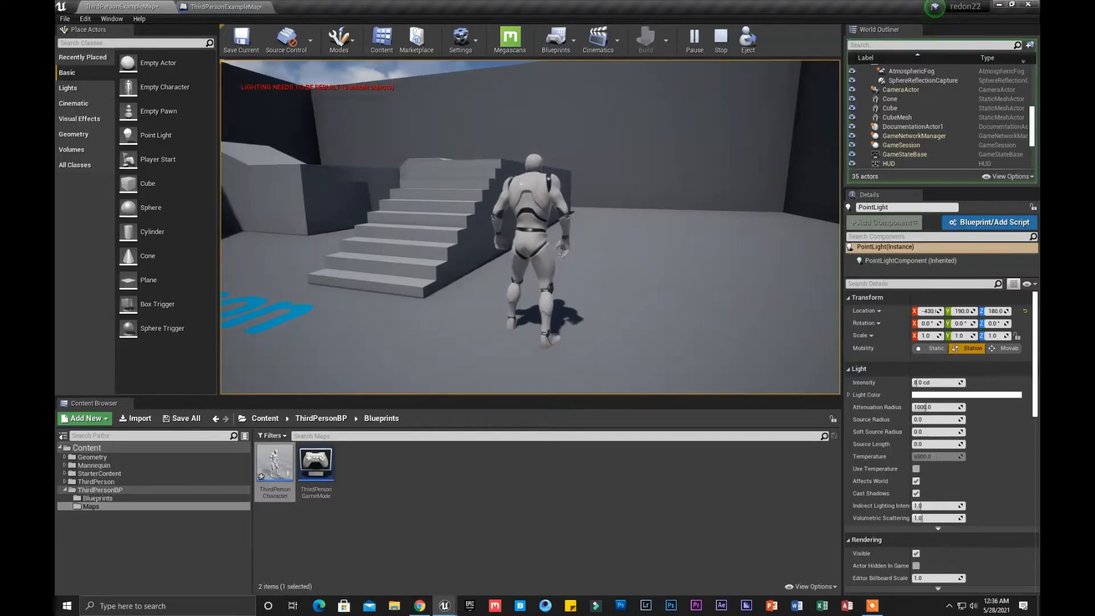
key(w)
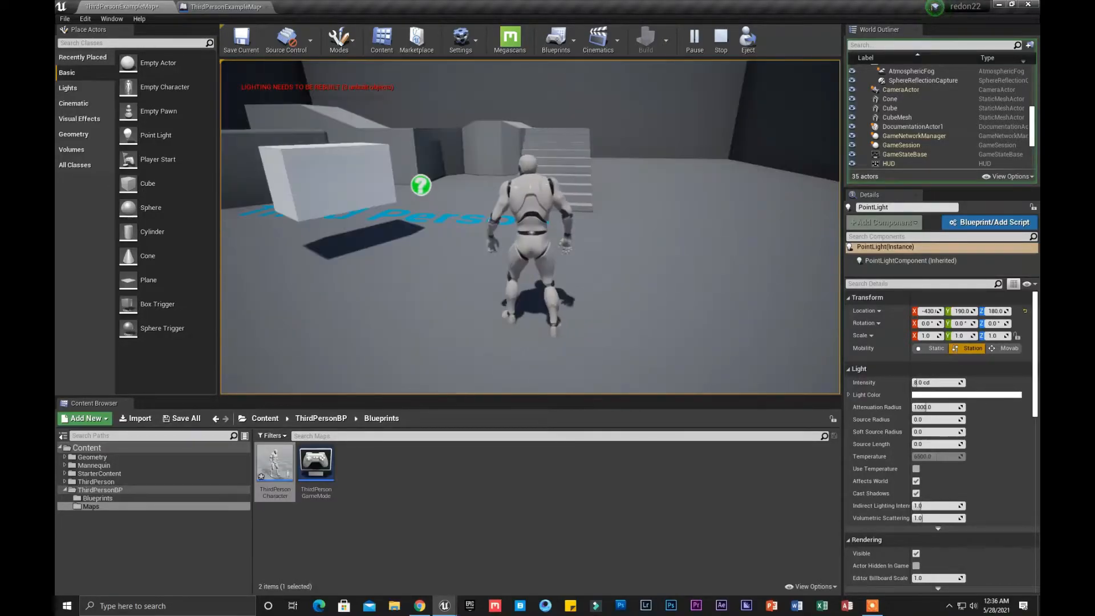
key(Escape)
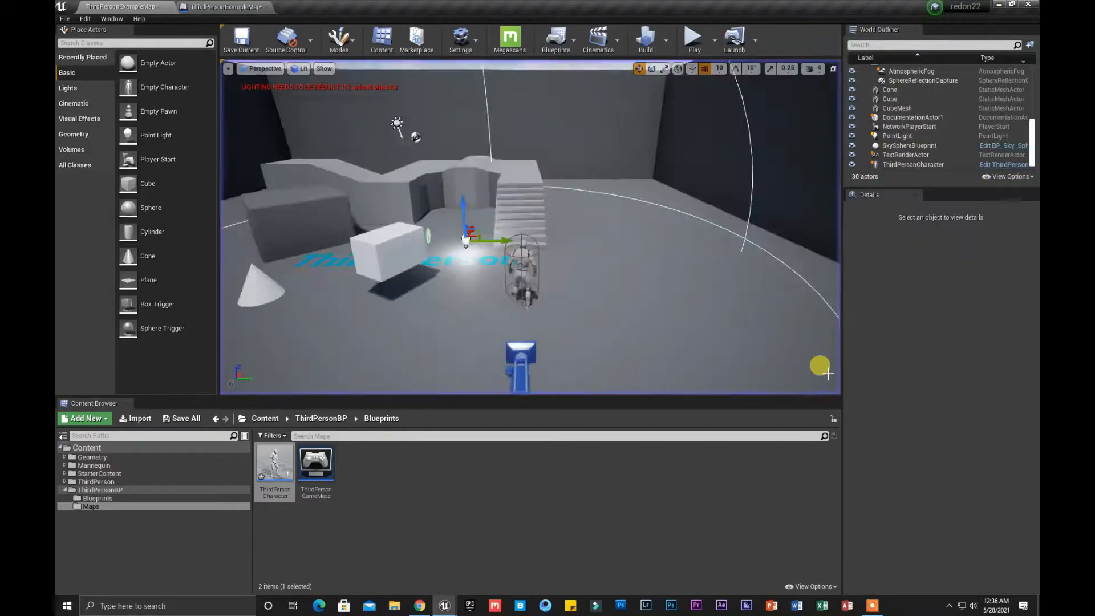
Delete the point light from the level, accepting that its level blueprint references break.
click(471, 191)
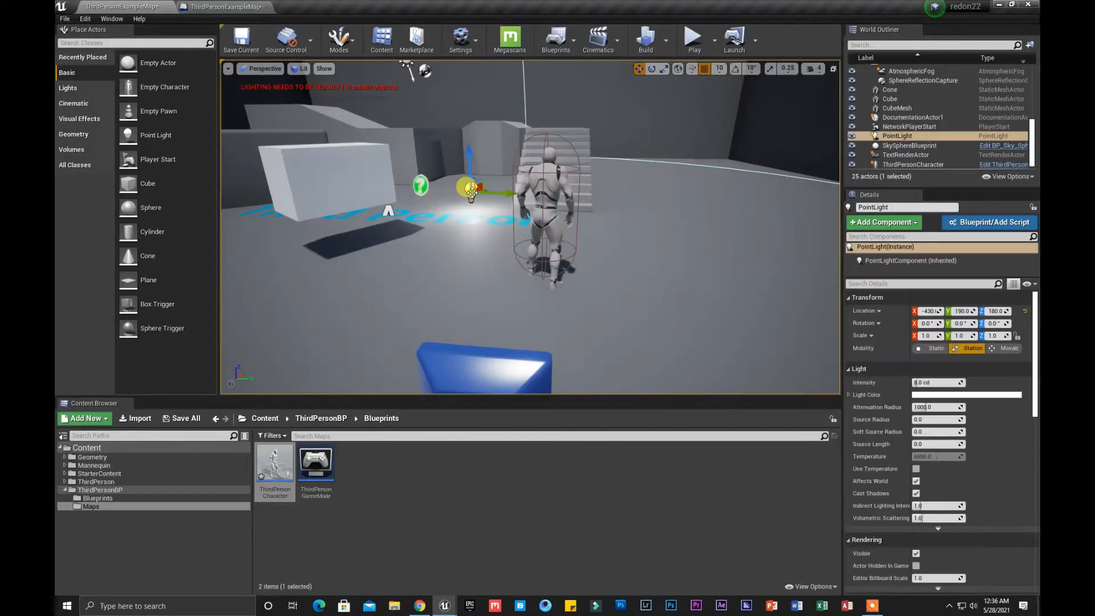
key(Delete)
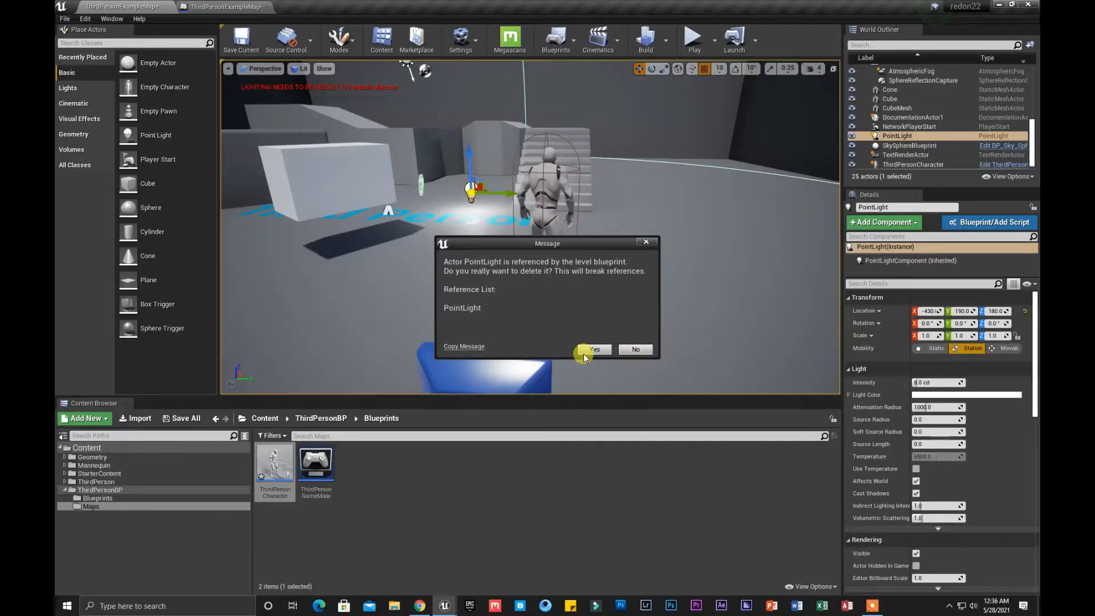
click(590, 349)
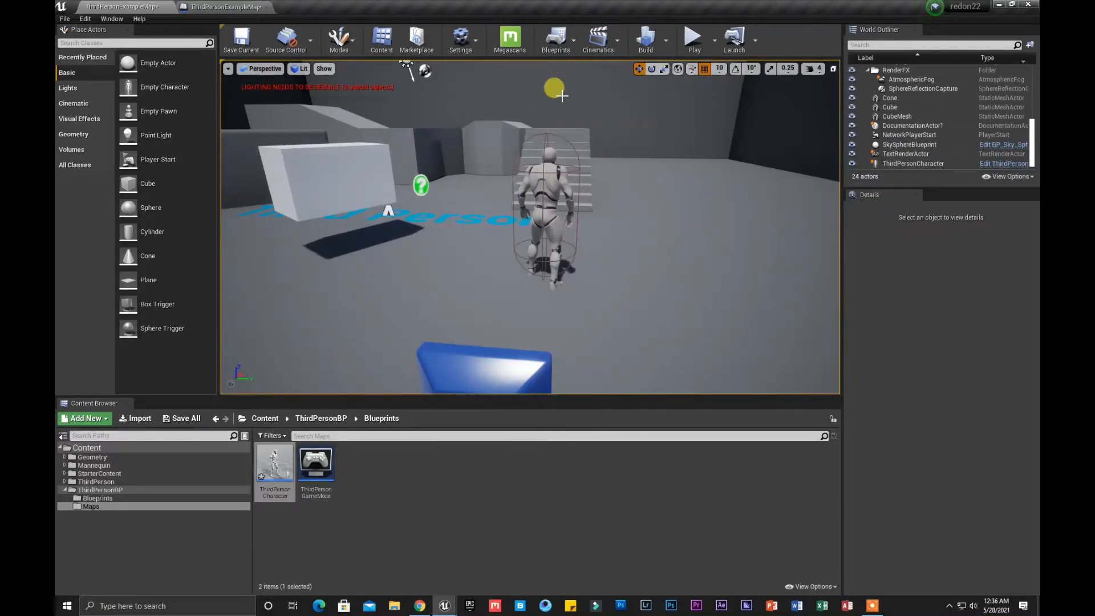
Open the level blueprint and delete all nodes from its Event Graph.
click(556, 40)
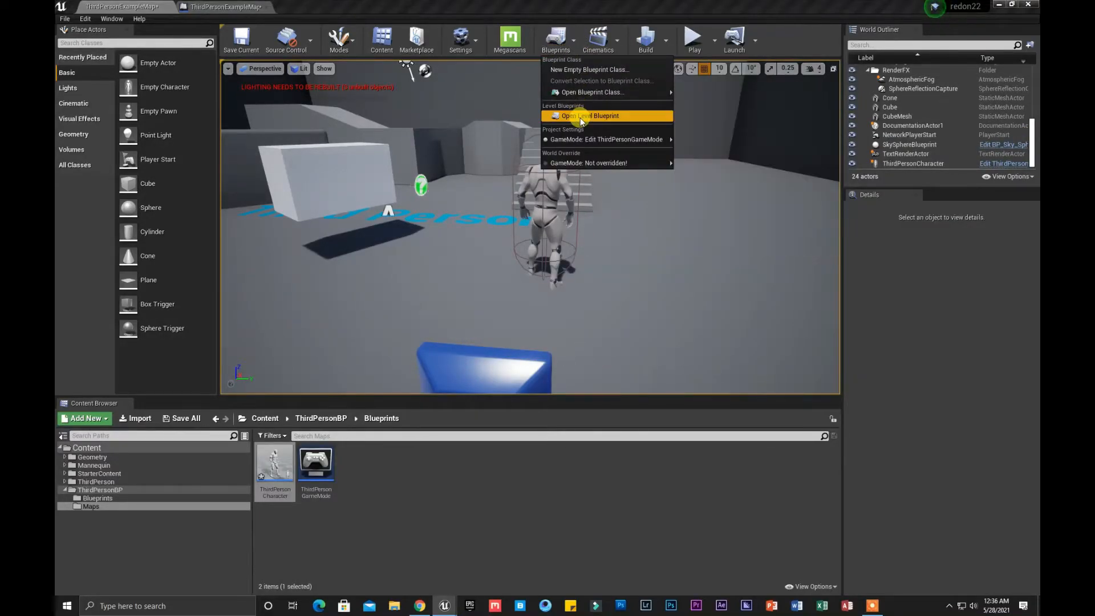
click(587, 114)
drag(289, 172, 693, 369)
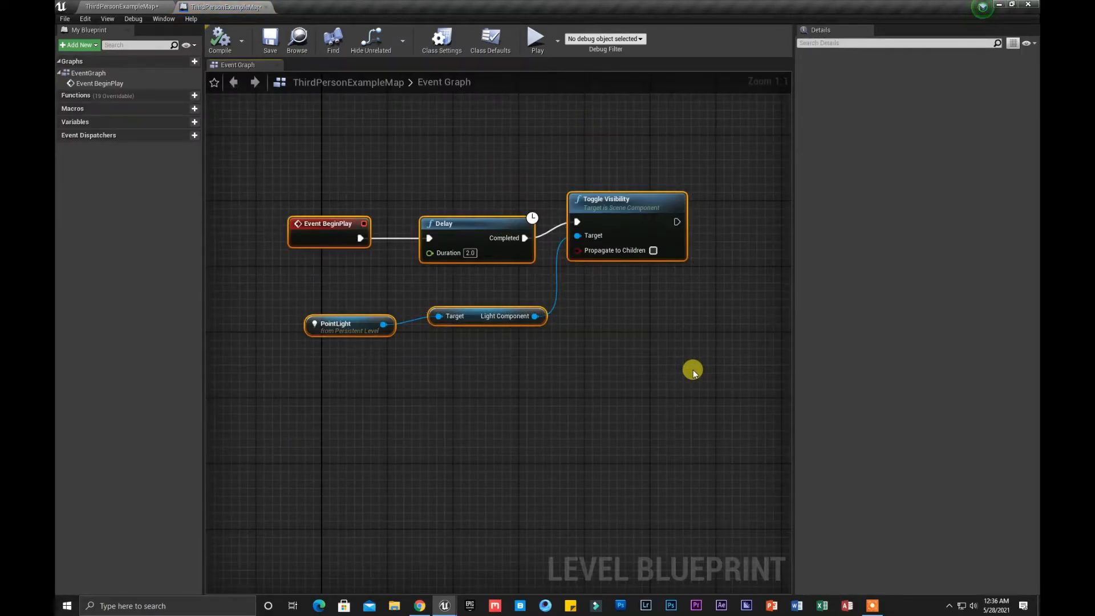
key(Delete)
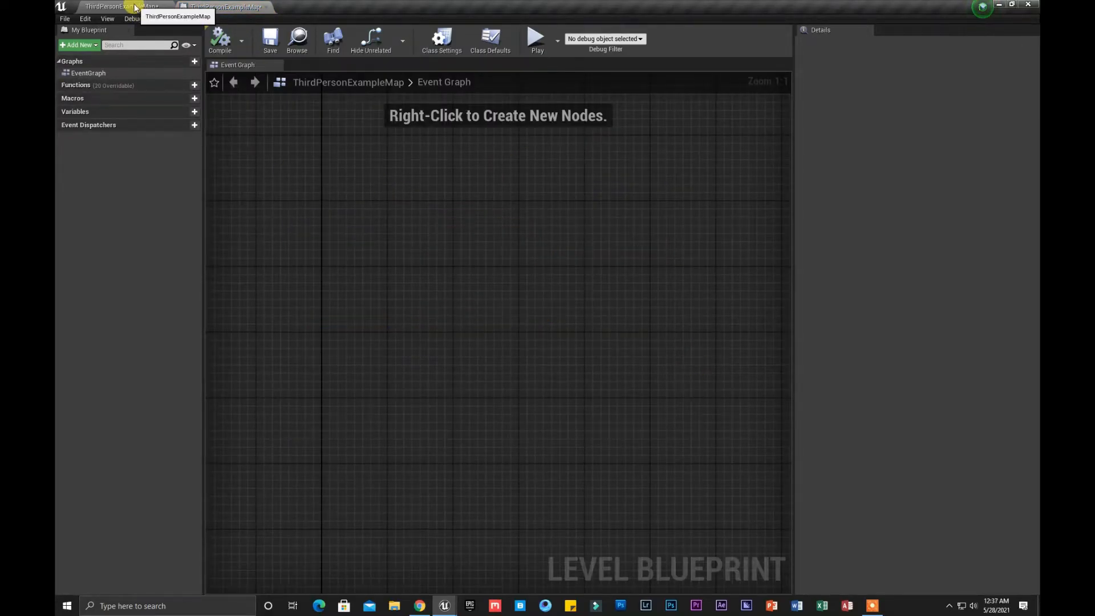
Place a new point light on the floor text beside the character, and a Trigger Volume around it.
click(125, 7)
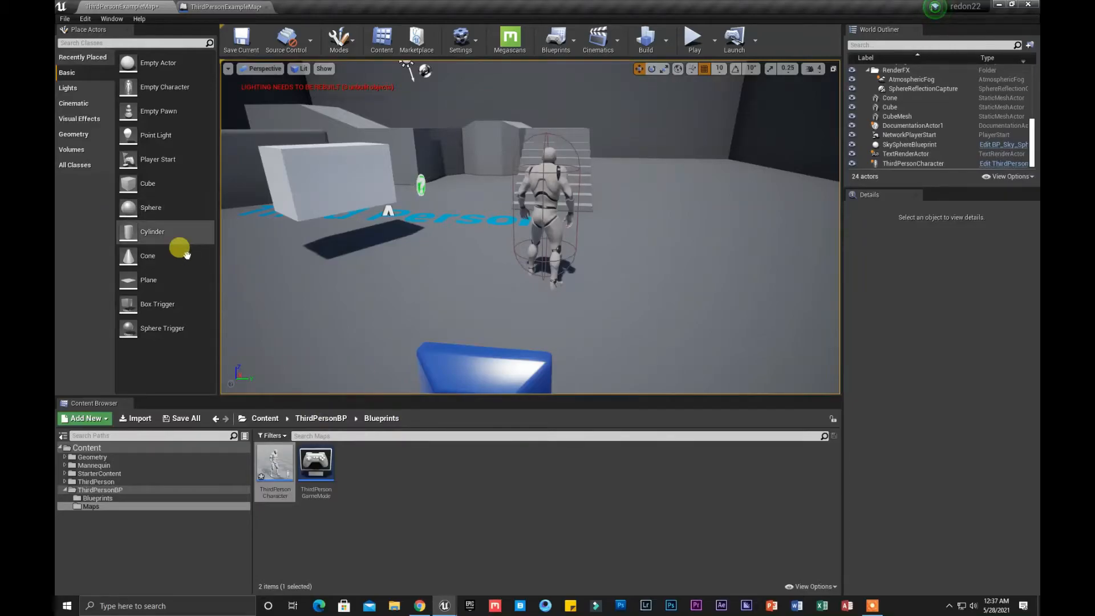
drag(143, 137, 456, 229)
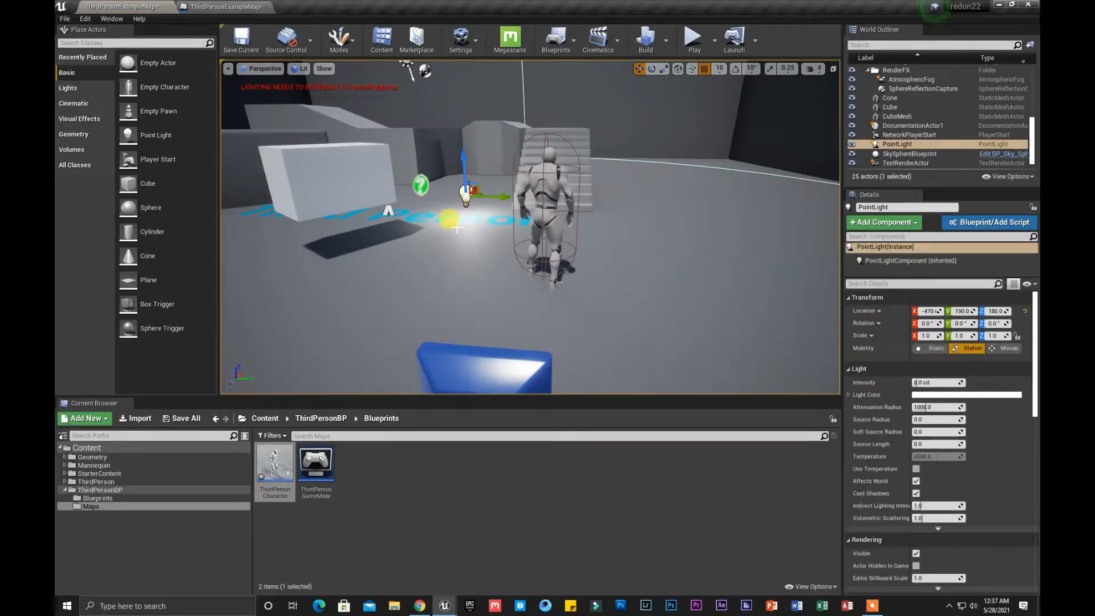
click(84, 152)
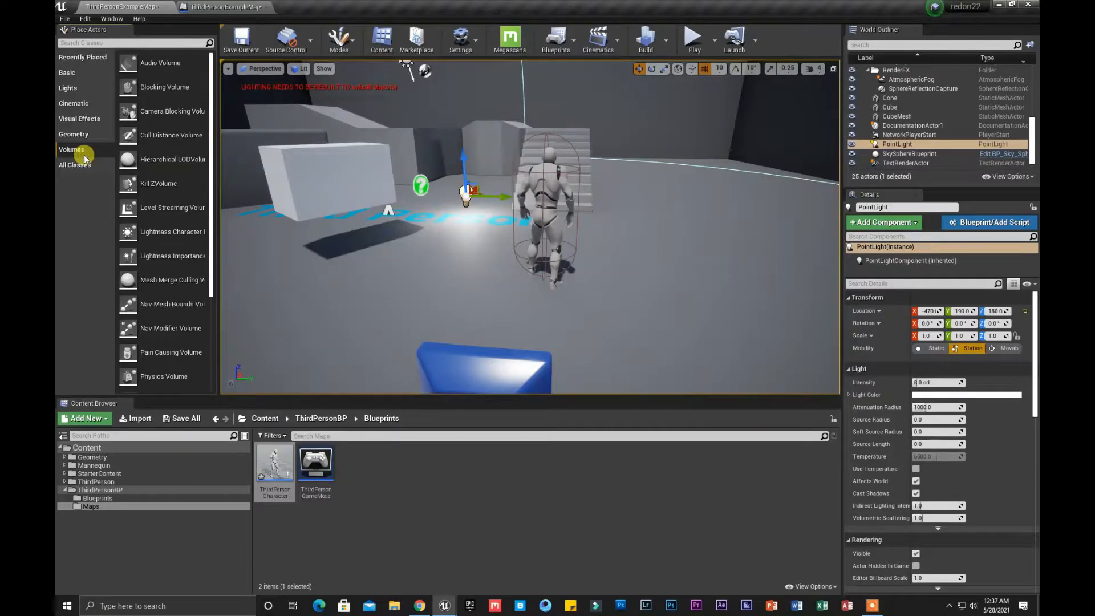
scroll(149, 209, down, 3)
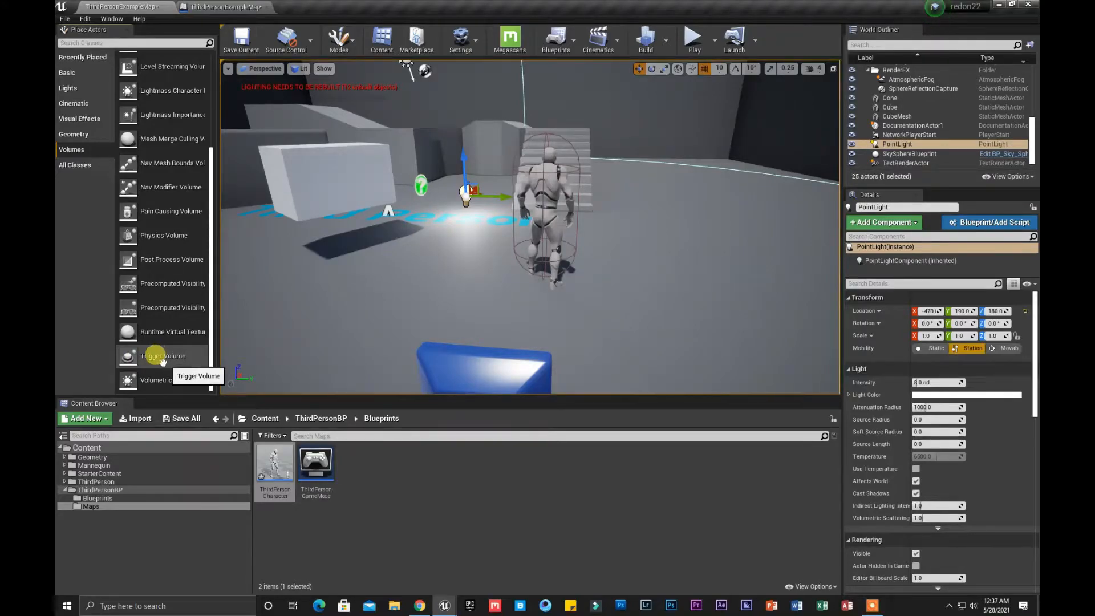
drag(162, 357, 464, 238)
Examine the trigger volume's extents around the point light from several angles.
right_drag(480, 303, 456, 371)
key(w)
key(s)
drag(583, 209, 592, 189)
key(w)
mouse_move(611, 208)
right_down()
mouse_move(670, 166)
mouse_move(685, 140)
mouse_move(619, 215)
right_up()
key(s)
key(w)
key(s)
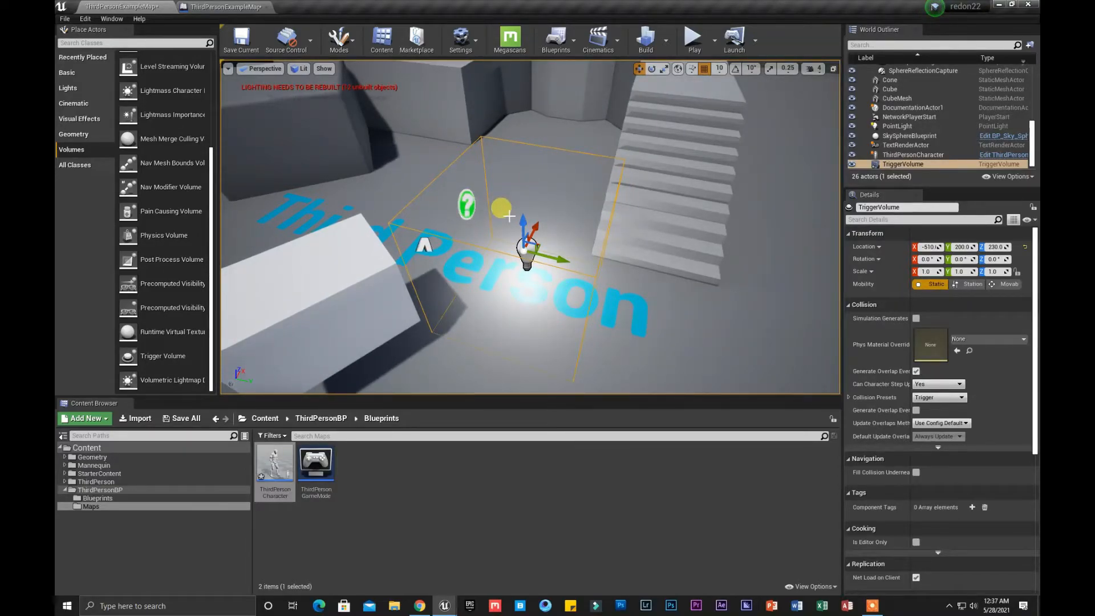
right_drag(583, 244, 562, 211)
key(s)
key(w)
key(f)
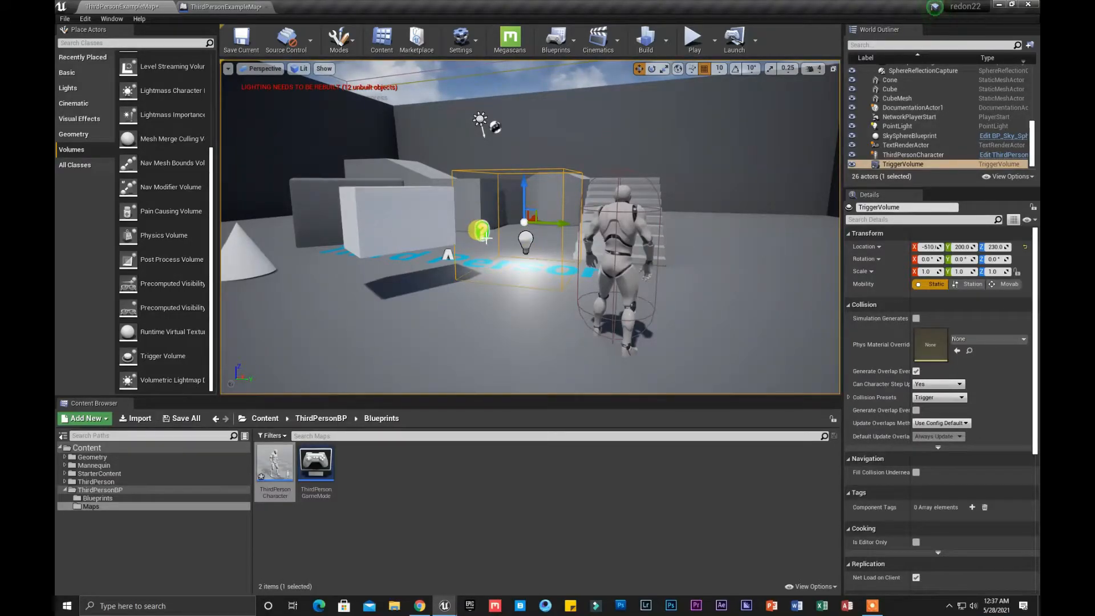
Select the new point light, add a reference to it in the level blueprint, and compile.
click(525, 242)
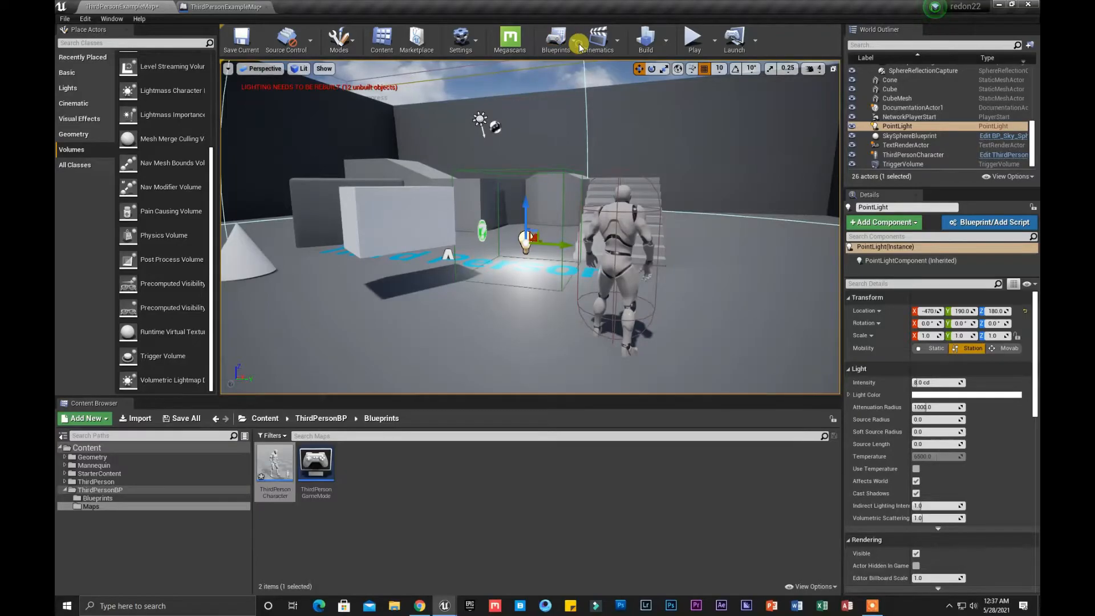
click(558, 40)
mouse_move(584, 93)
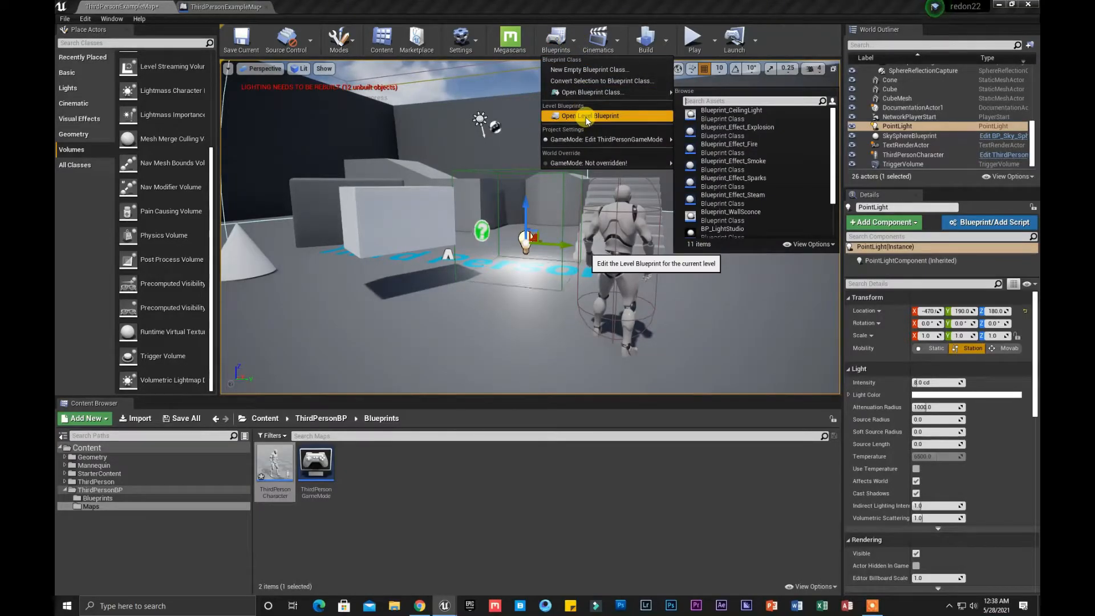
click(585, 117)
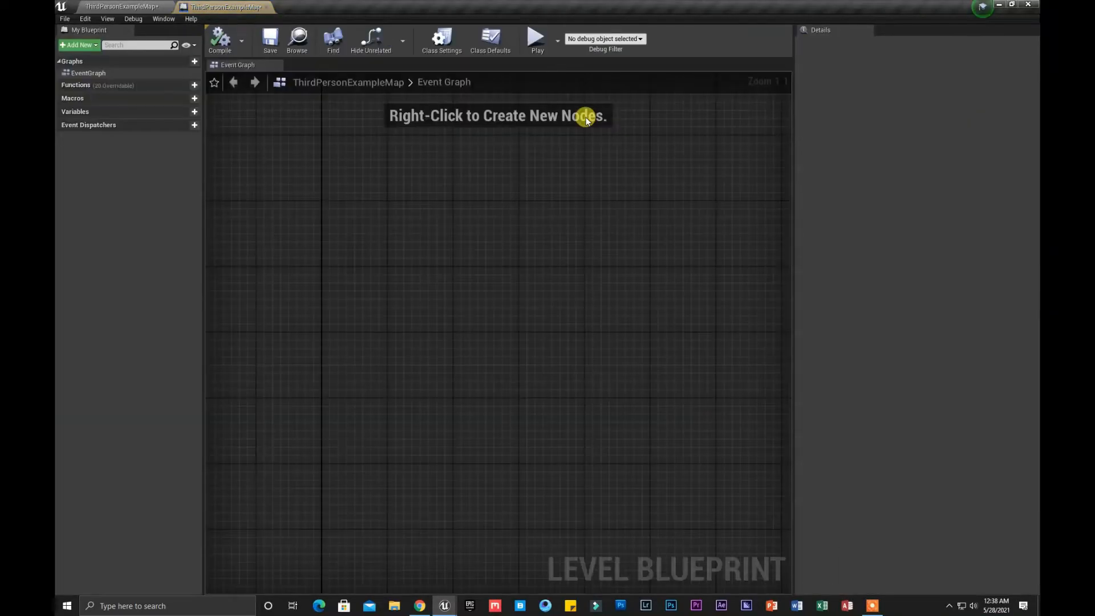
right_click(396, 228)
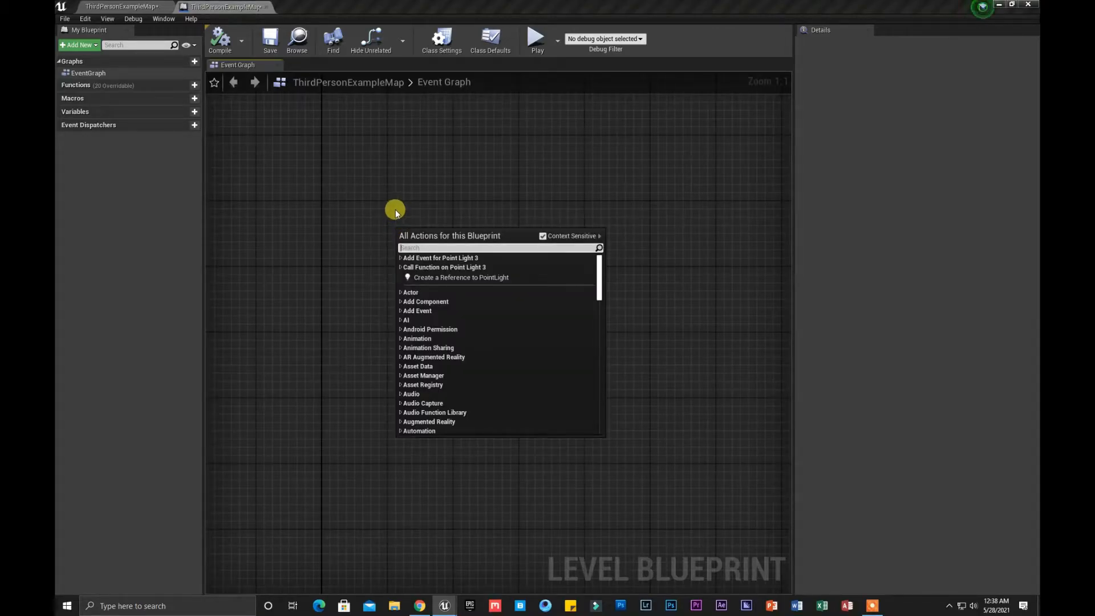
click(460, 281)
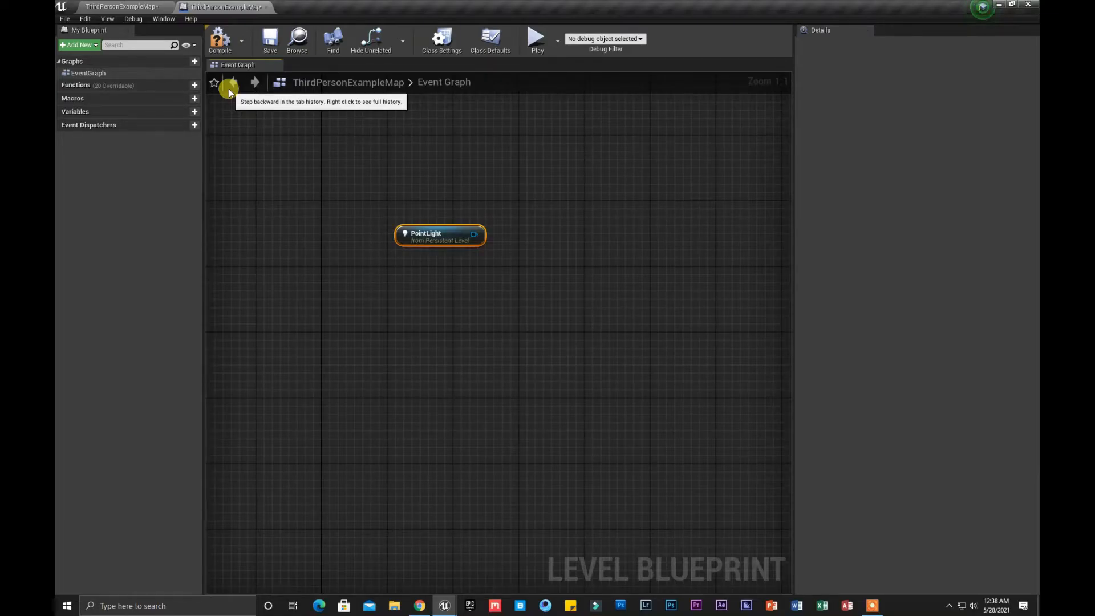
click(224, 41)
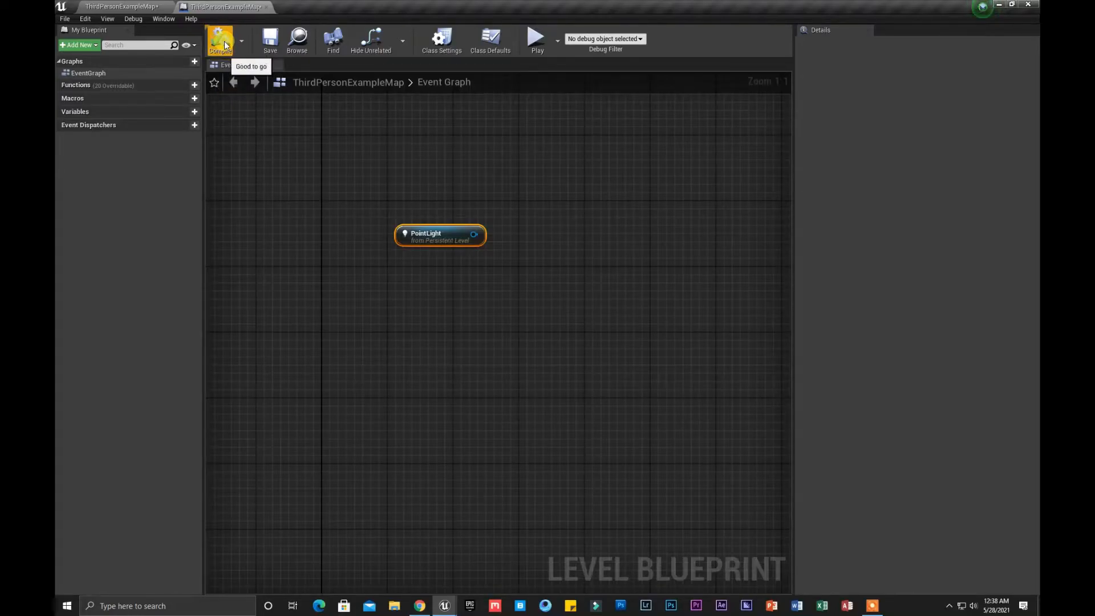
Return to the level and examine how the trigger volume, point light and character are arranged.
click(151, 6)
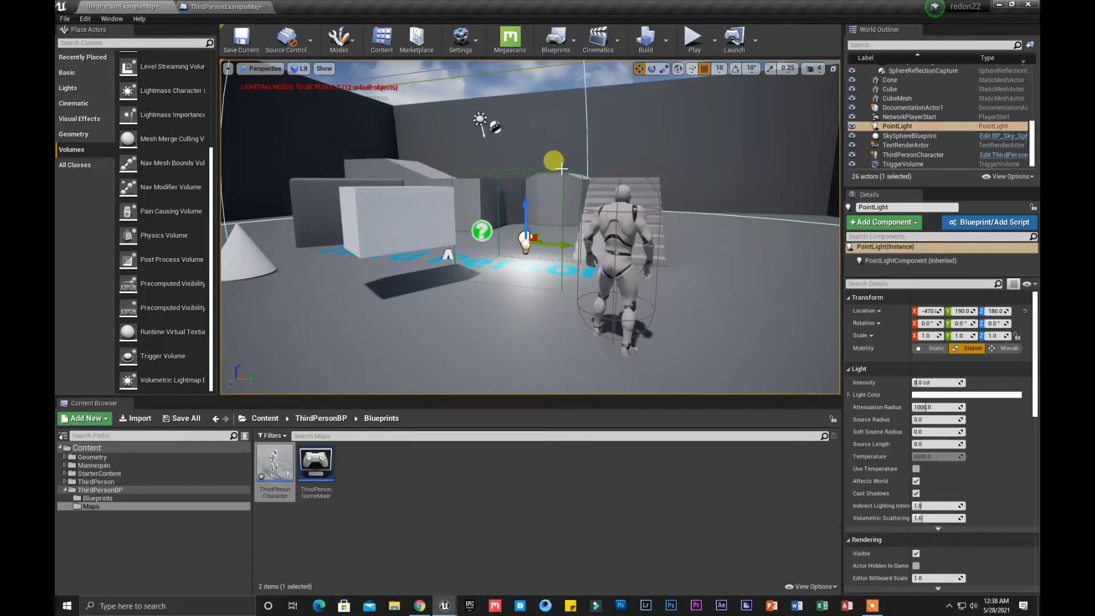
click(562, 169)
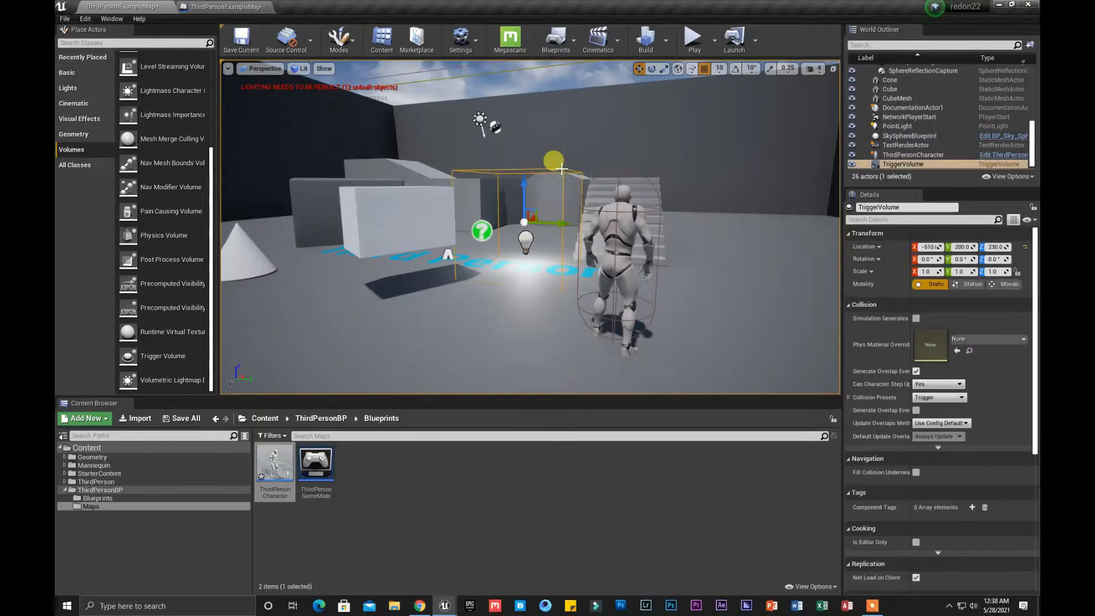
click(526, 241)
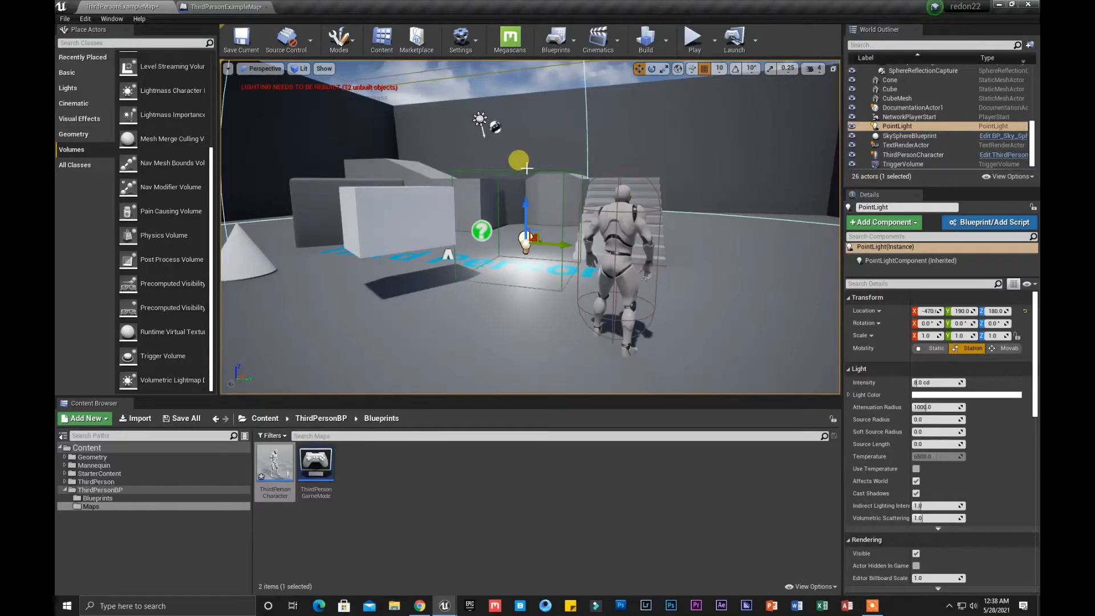
click(523, 170)
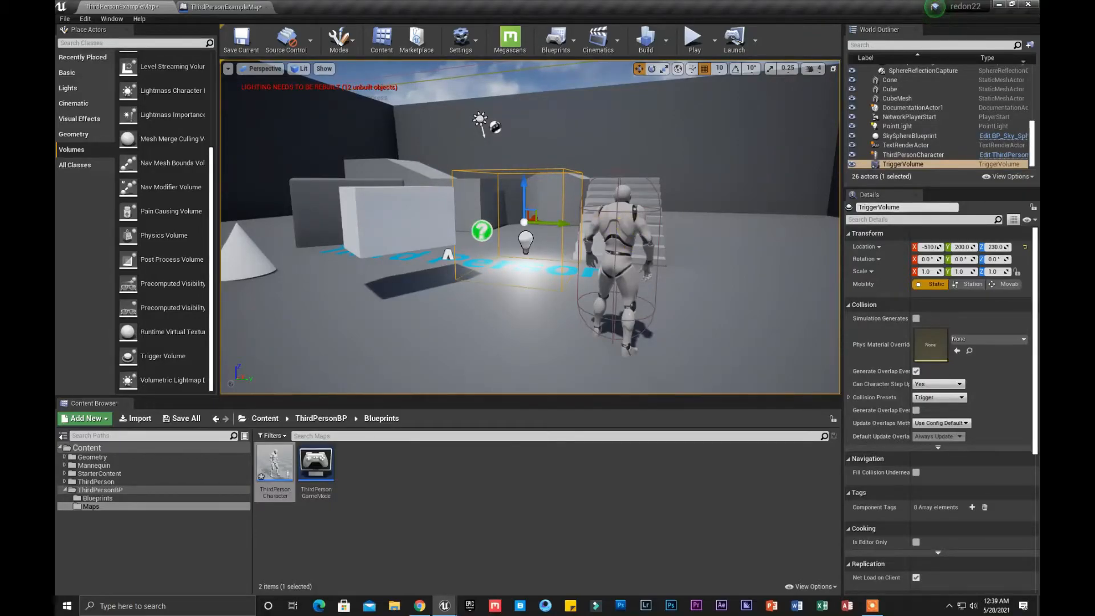
click(627, 223)
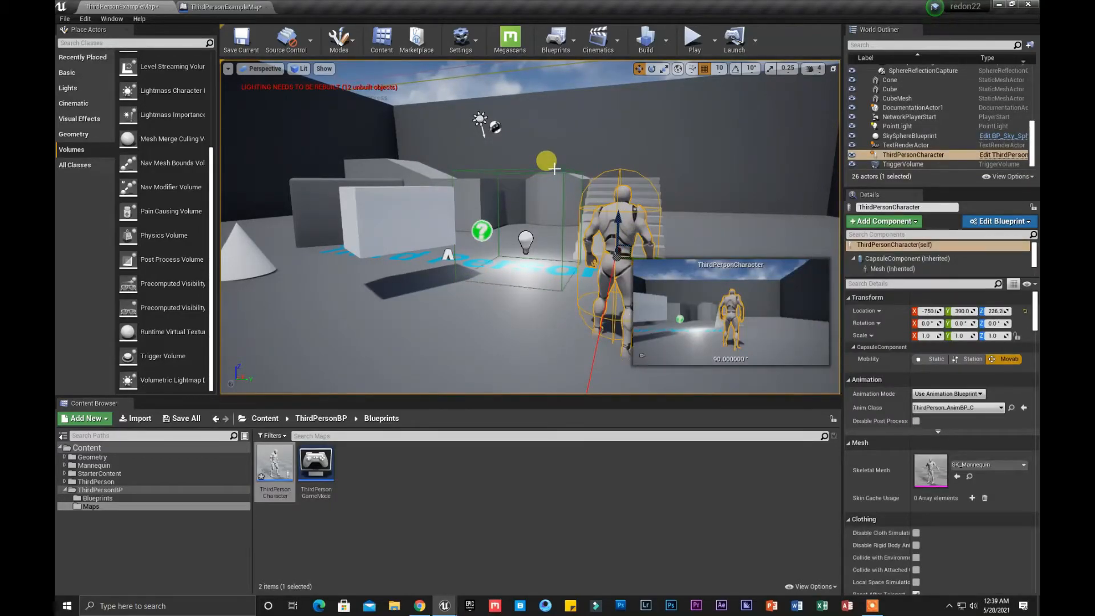
Add an On Actor Begin Overlap event for the trigger volume in the level blueprint and place it above the PointLight reference.
click(554, 169)
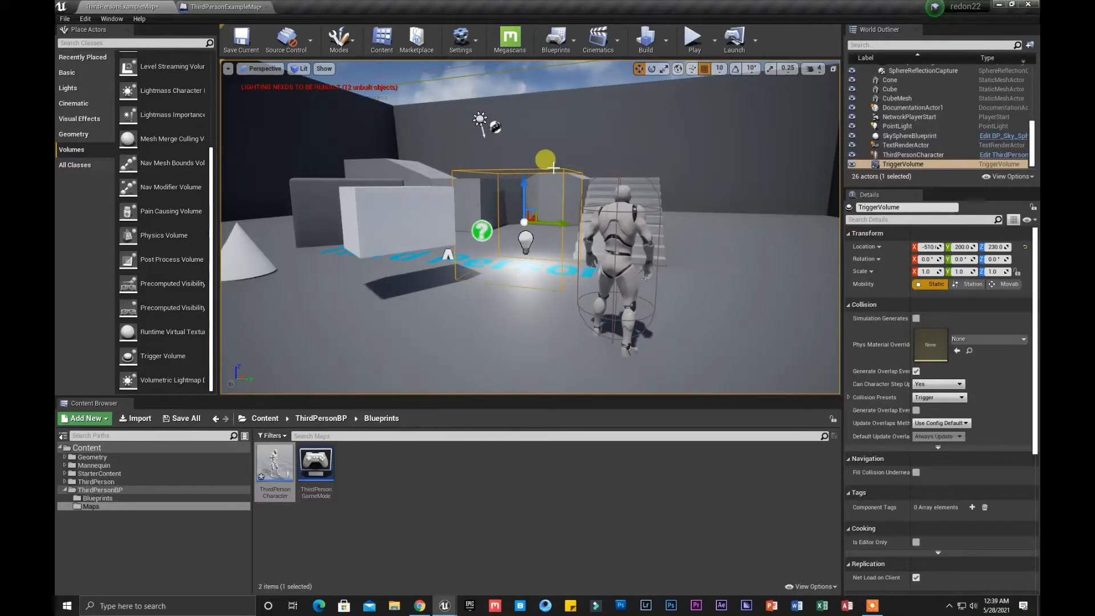
click(556, 39)
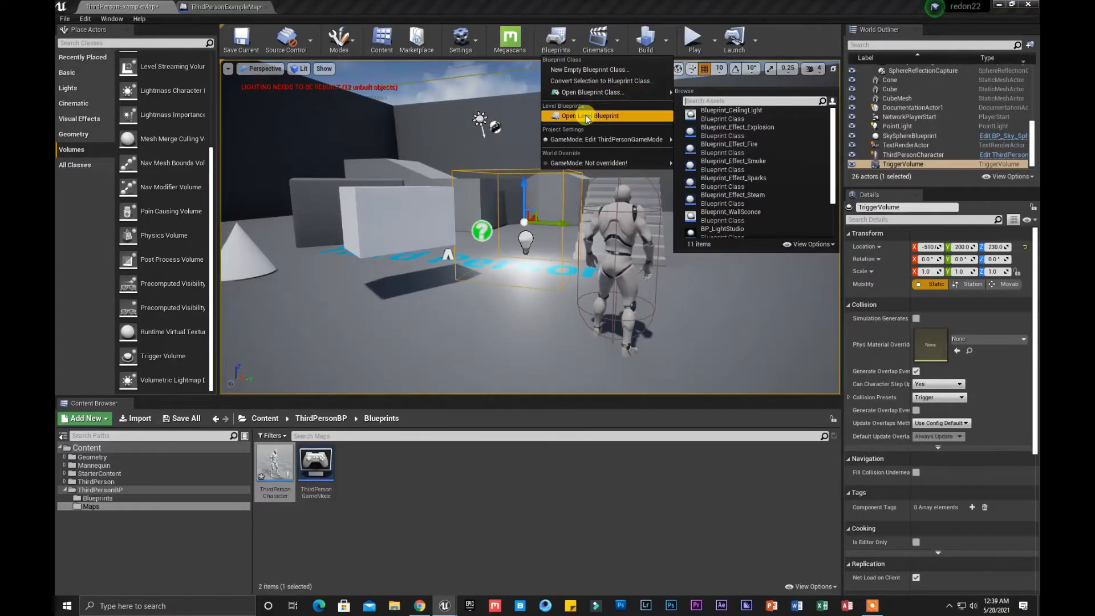
click(571, 125)
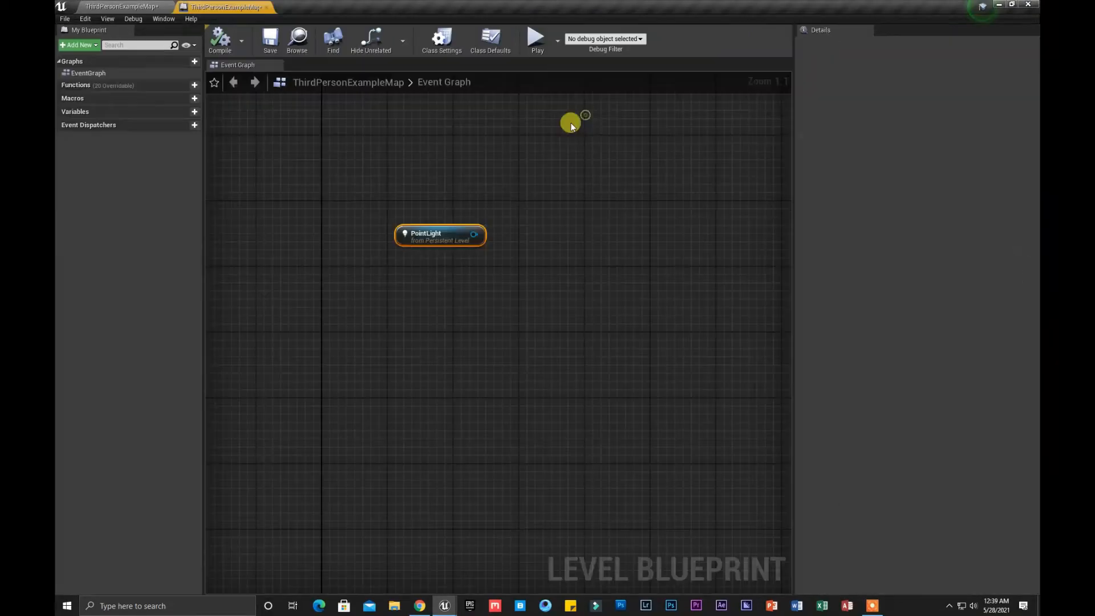
right_click(446, 170)
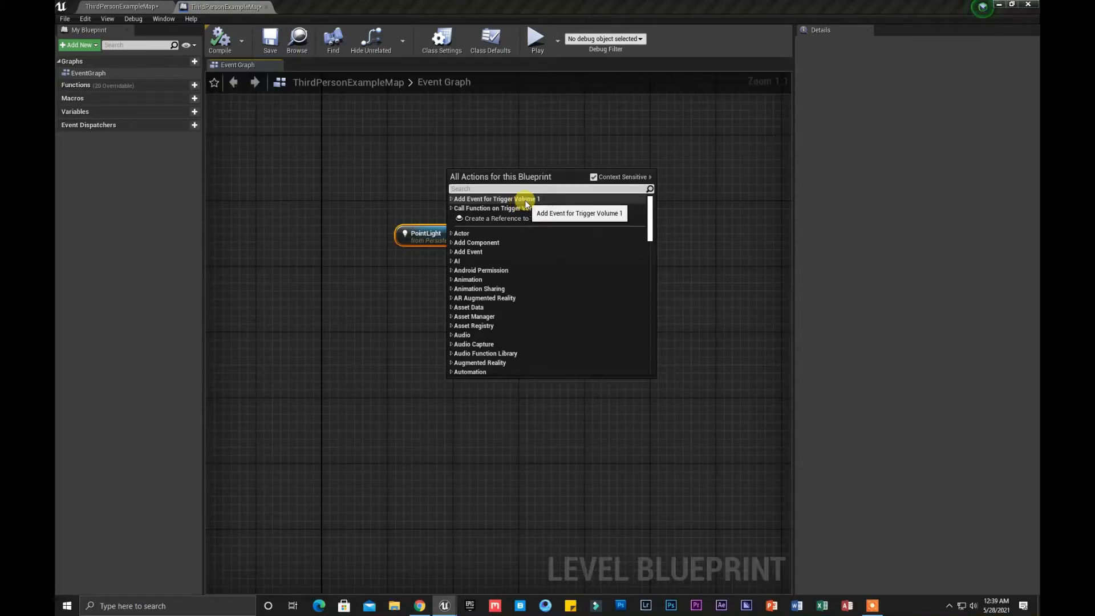
click(452, 199)
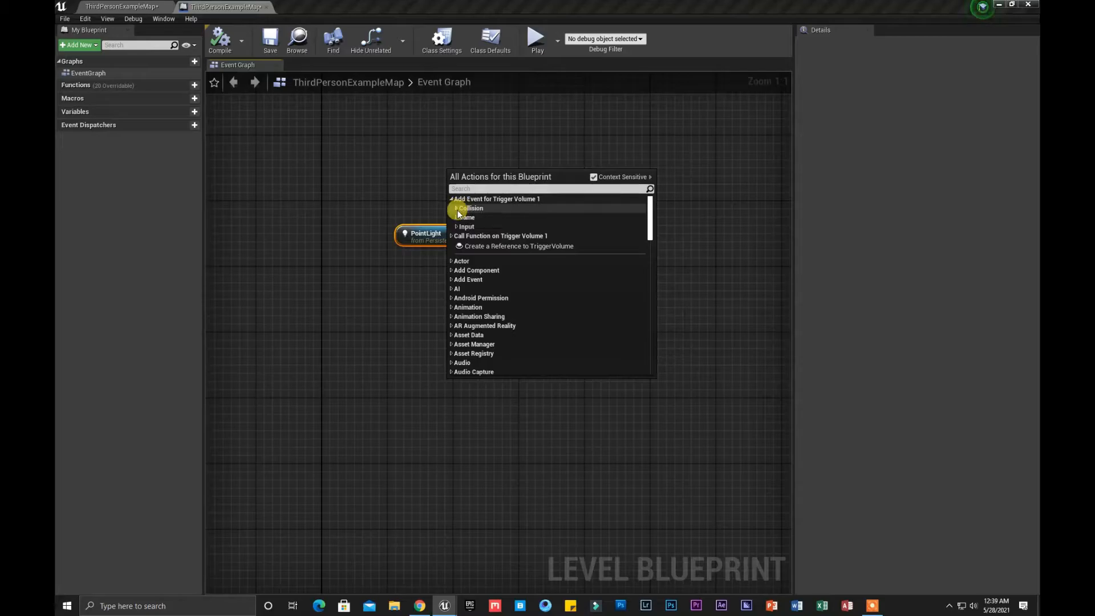
click(457, 209)
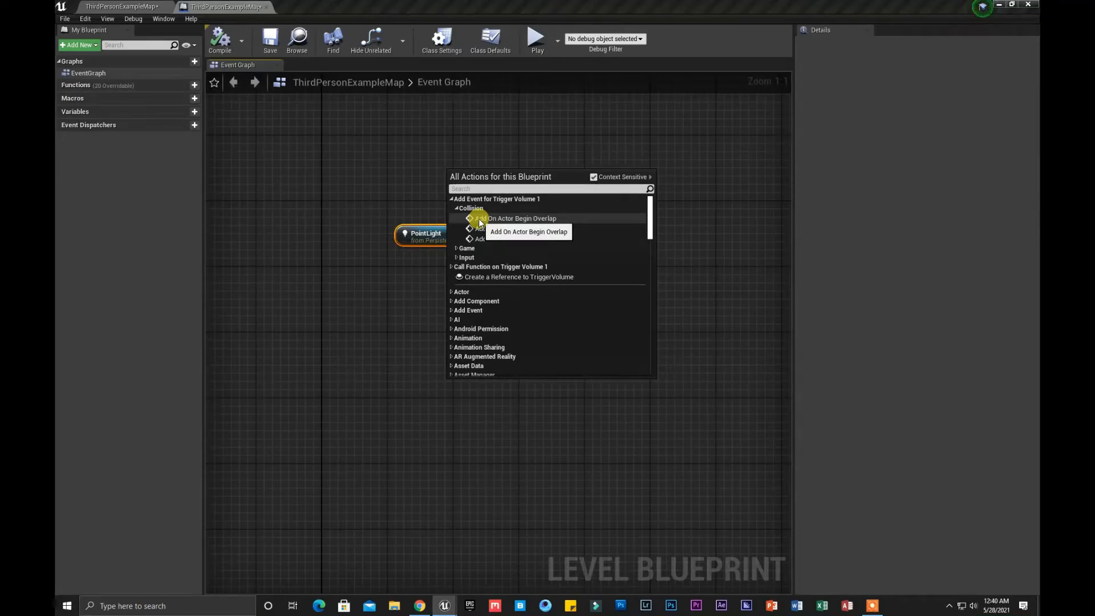
click(479, 220)
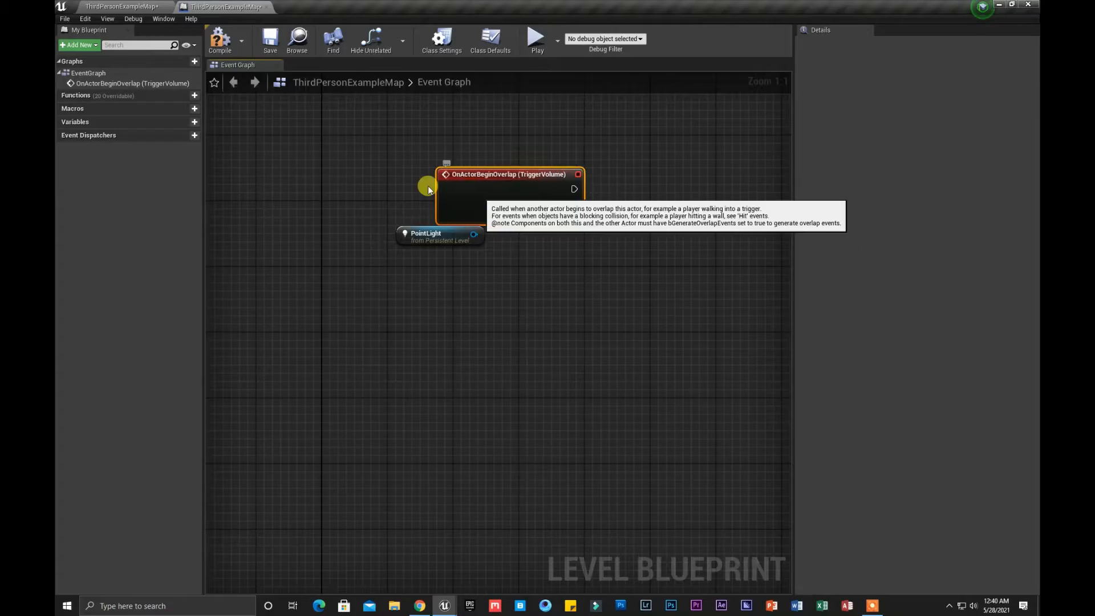
drag(433, 182, 330, 161)
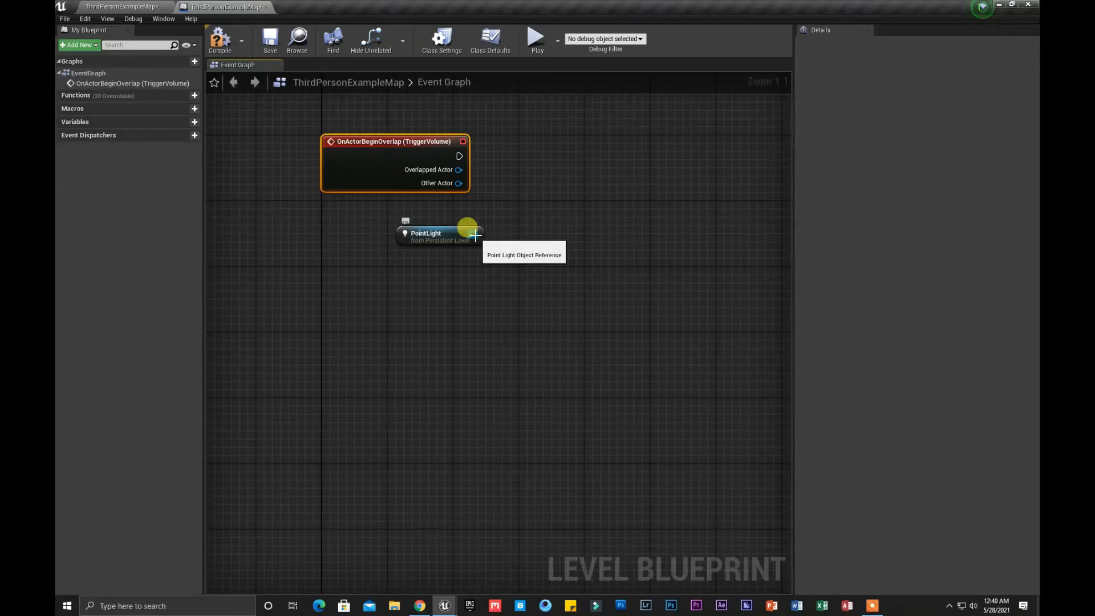
Add a Toggle Visibility node from the PointLight reference and spread it and the Light Component node apart from the event.
drag(475, 235, 542, 210)
text(toggle)
key(Return)
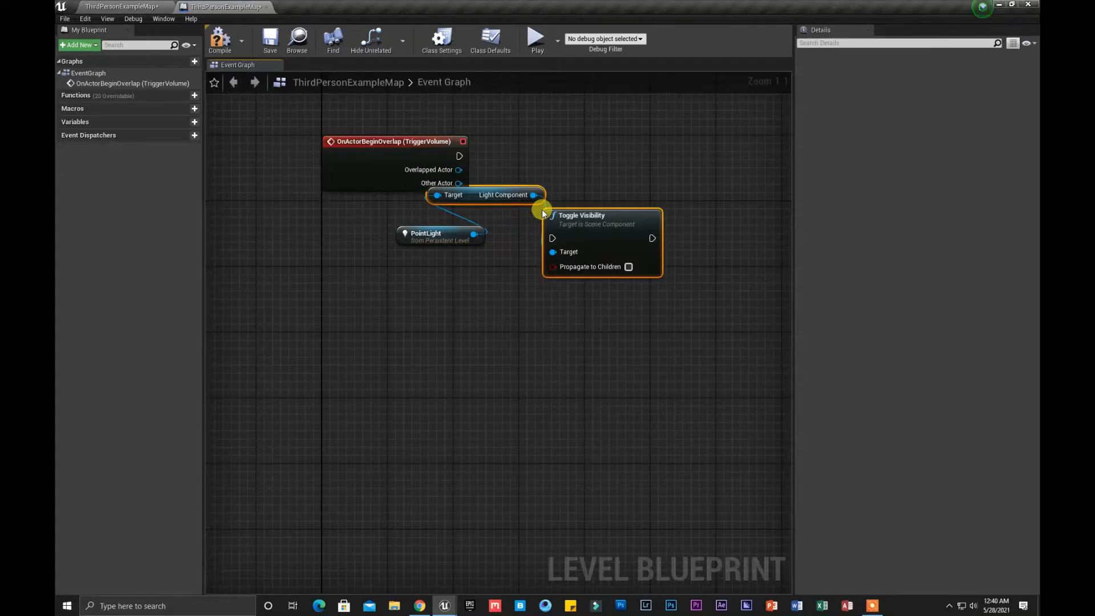
drag(589, 215, 670, 149)
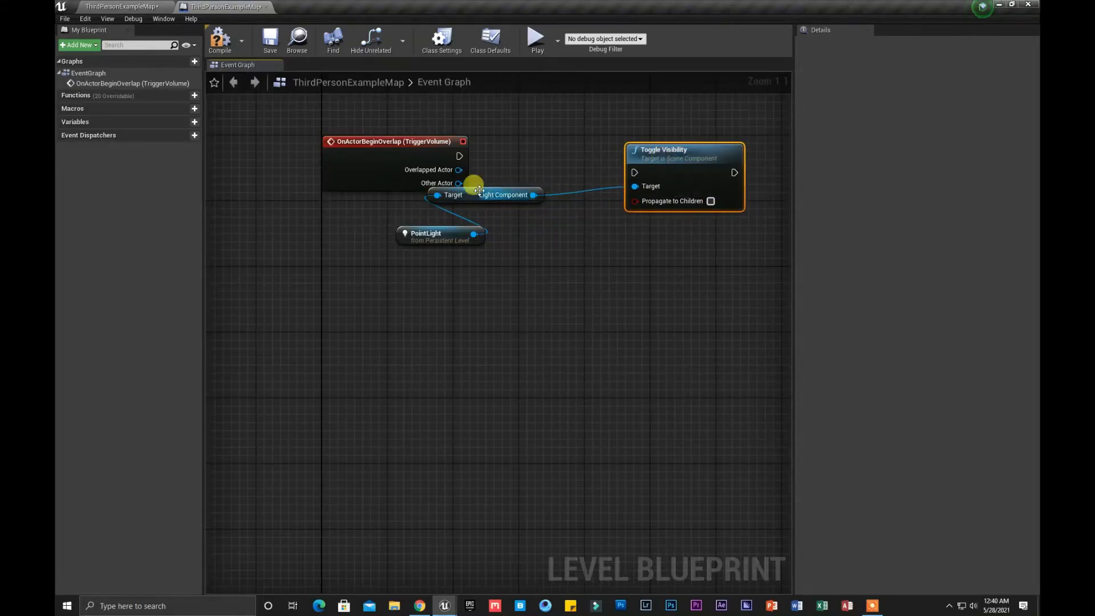
drag(468, 195, 580, 266)
Connect OnActorBeginOverlap to Toggle Visibility, compile the blueprint, and align the PointLight reference with the Light Component node.
drag(635, 172, 459, 155)
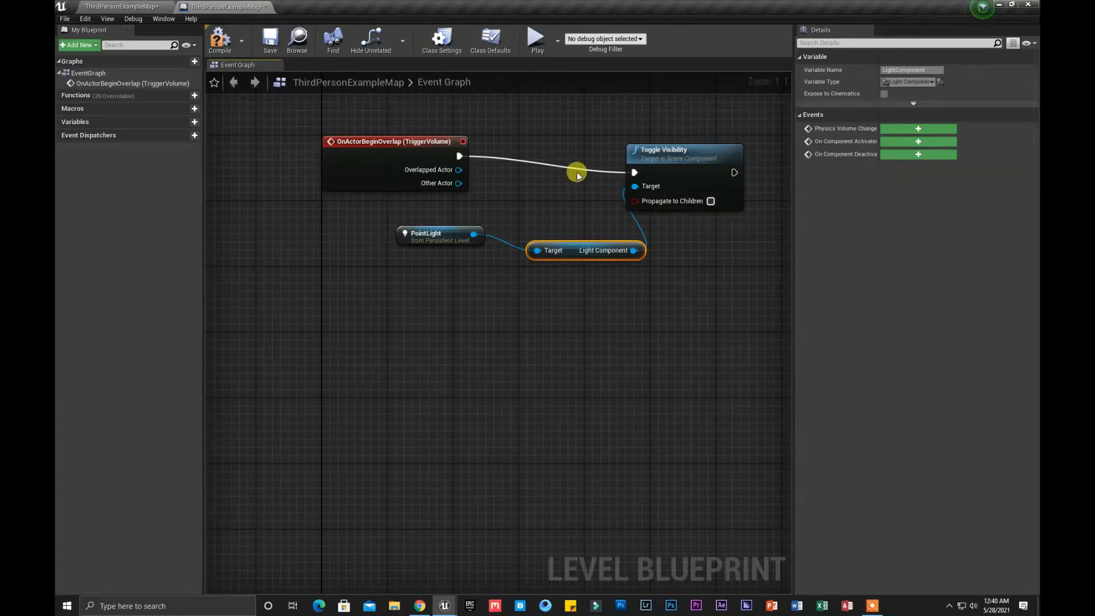
click(220, 40)
drag(434, 234, 376, 251)
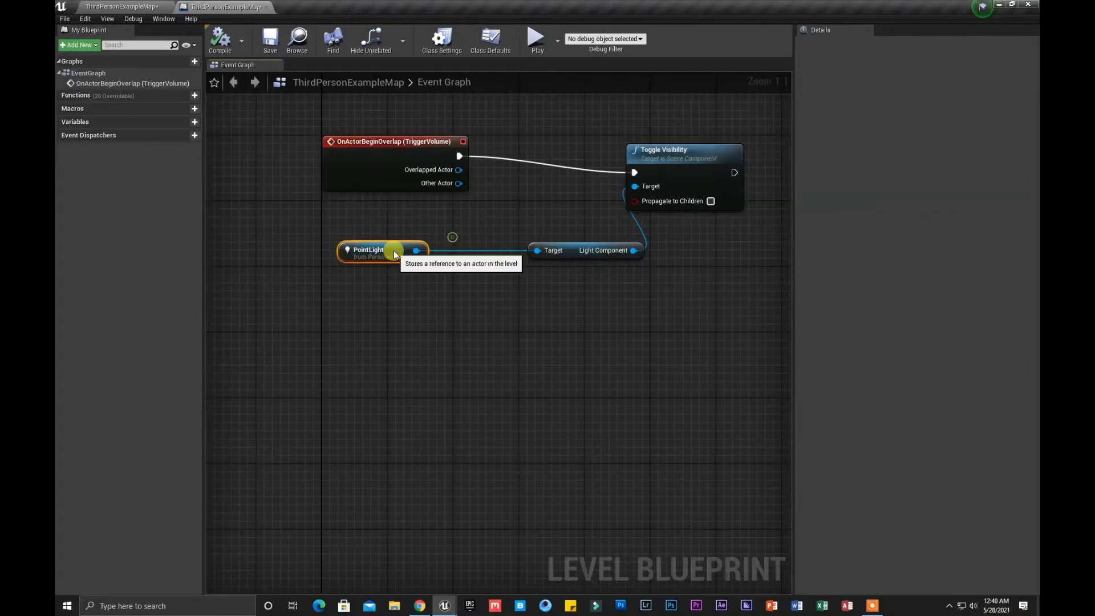
Move the Light Component node closer to the PointLight reference and compile the level blueprint.
drag(537, 251, 523, 249)
click(571, 231)
click(569, 253)
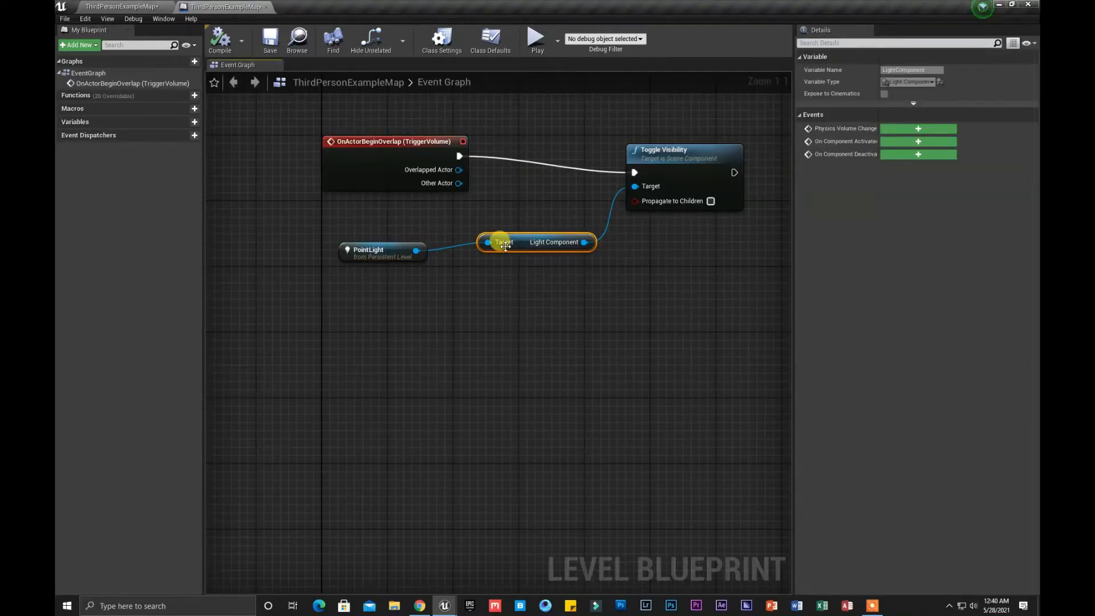
click(223, 45)
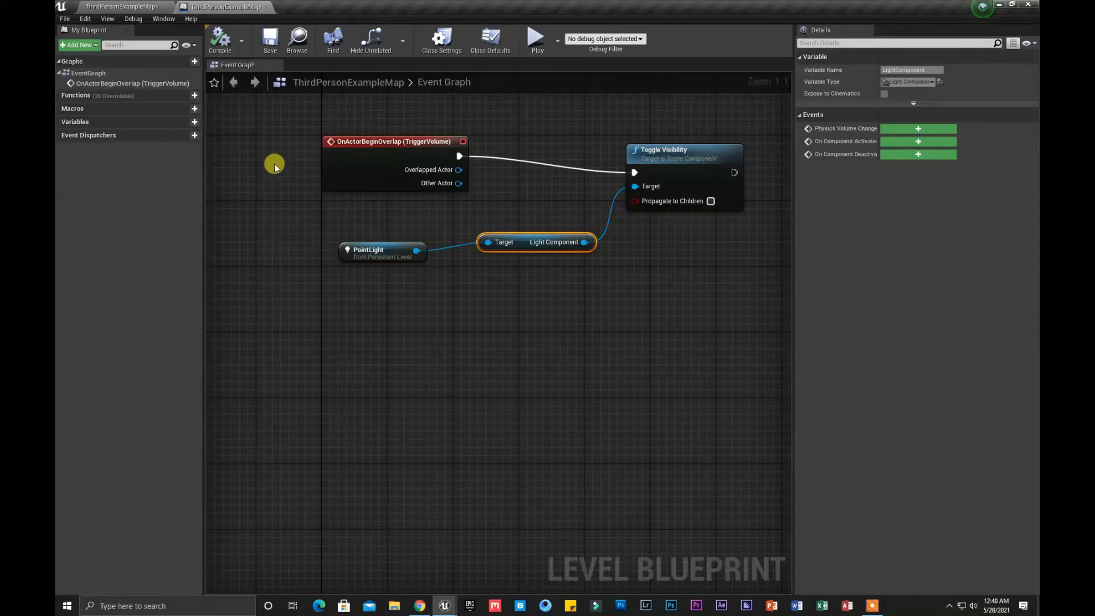
Play the level and run the character in and out of the trigger volume to test the point light, ending the play session.
click(124, 4)
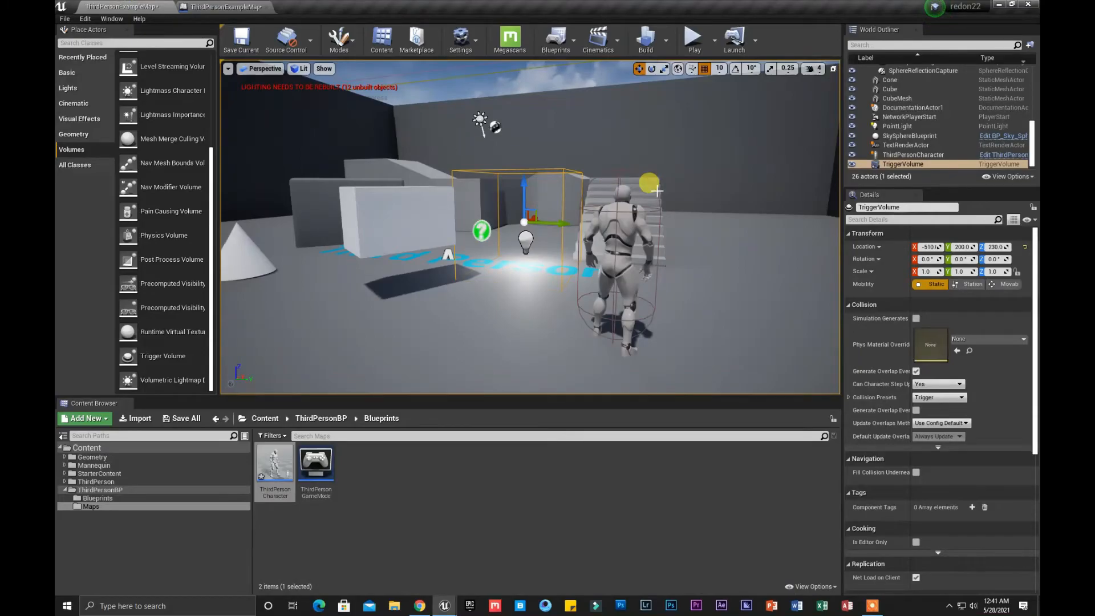
click(694, 38)
key(w)
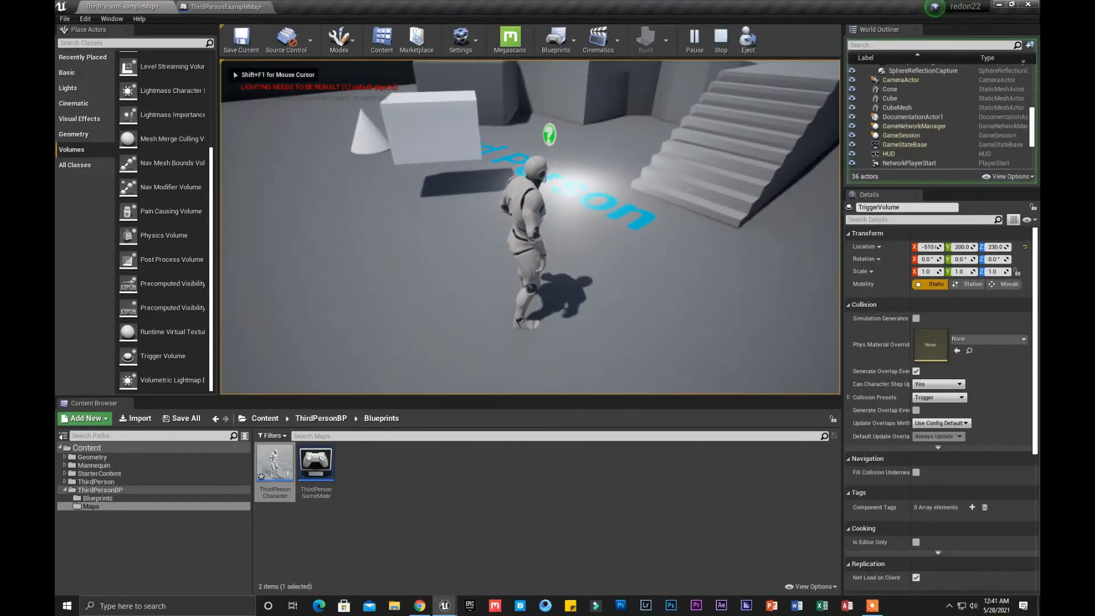
key(w)
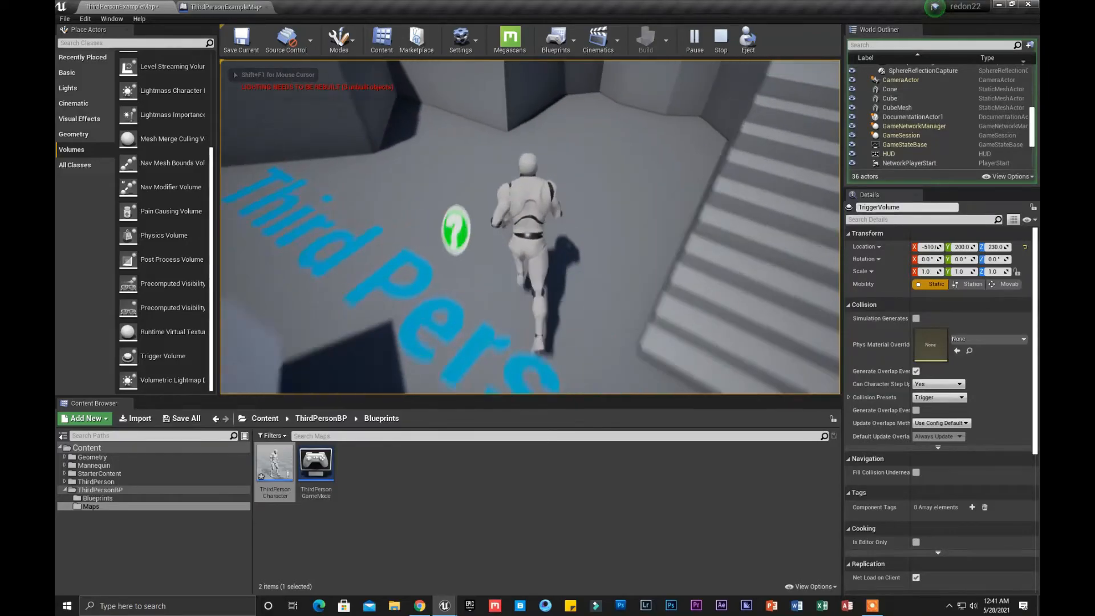
key(w)
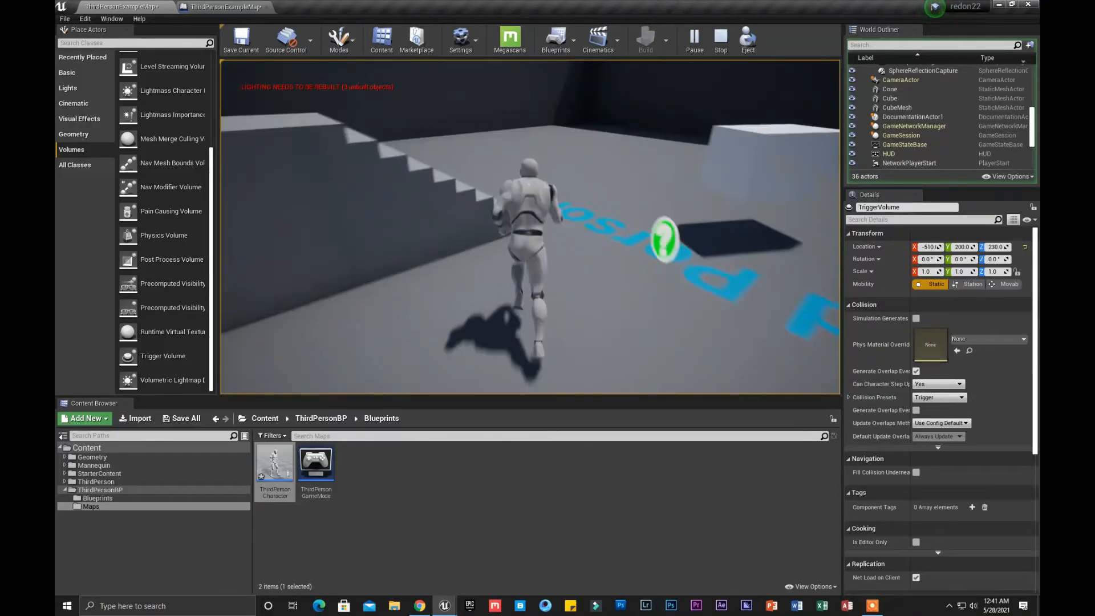
key(w)
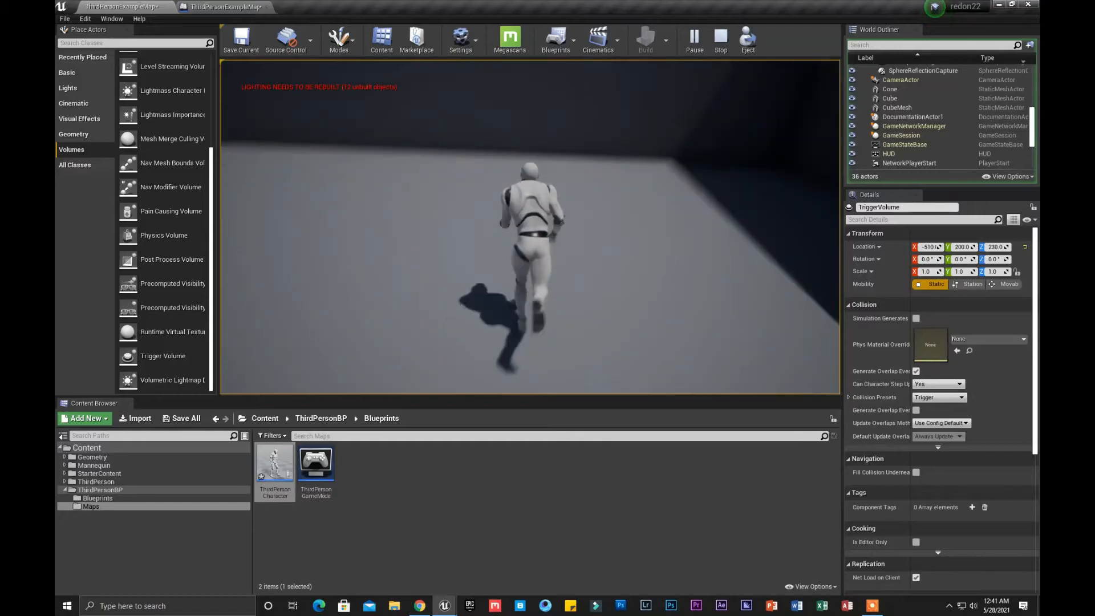
key(w)
key(s)
key(w)
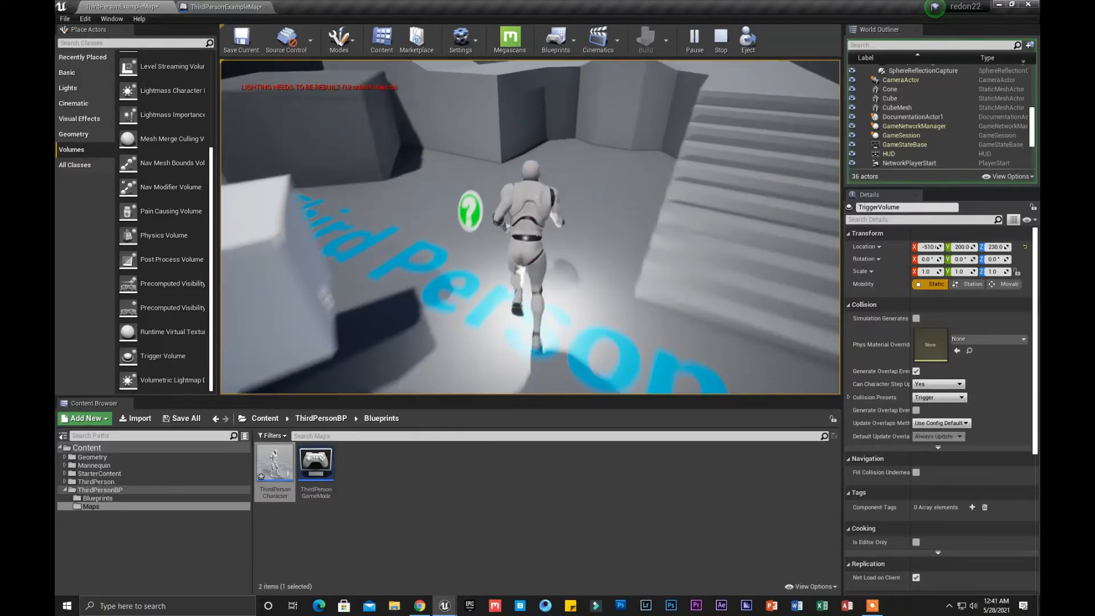
key(s)
key(s)
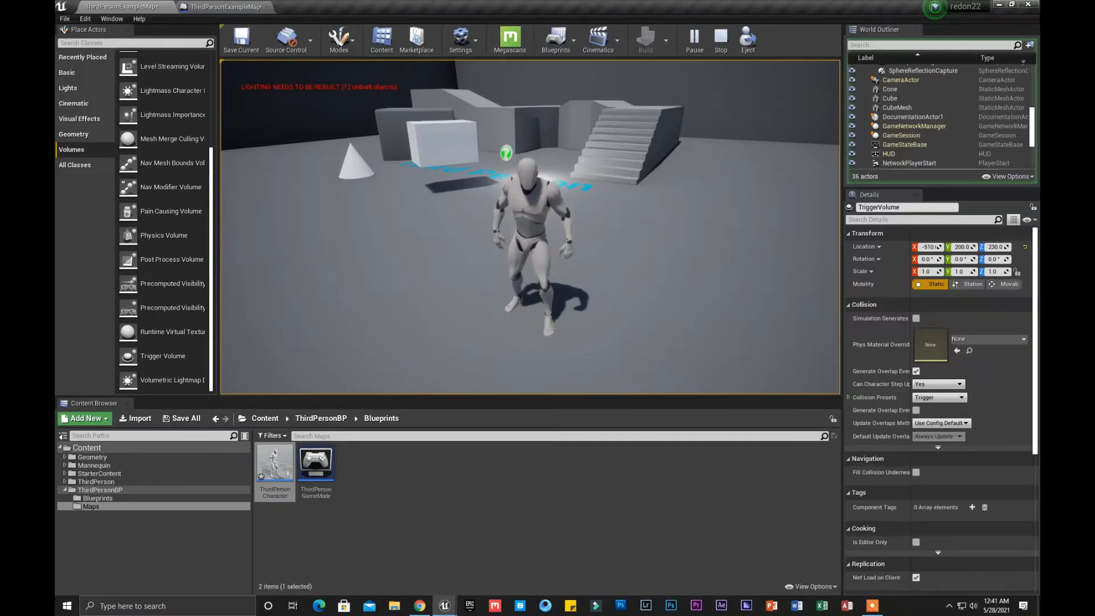
key(Escape)
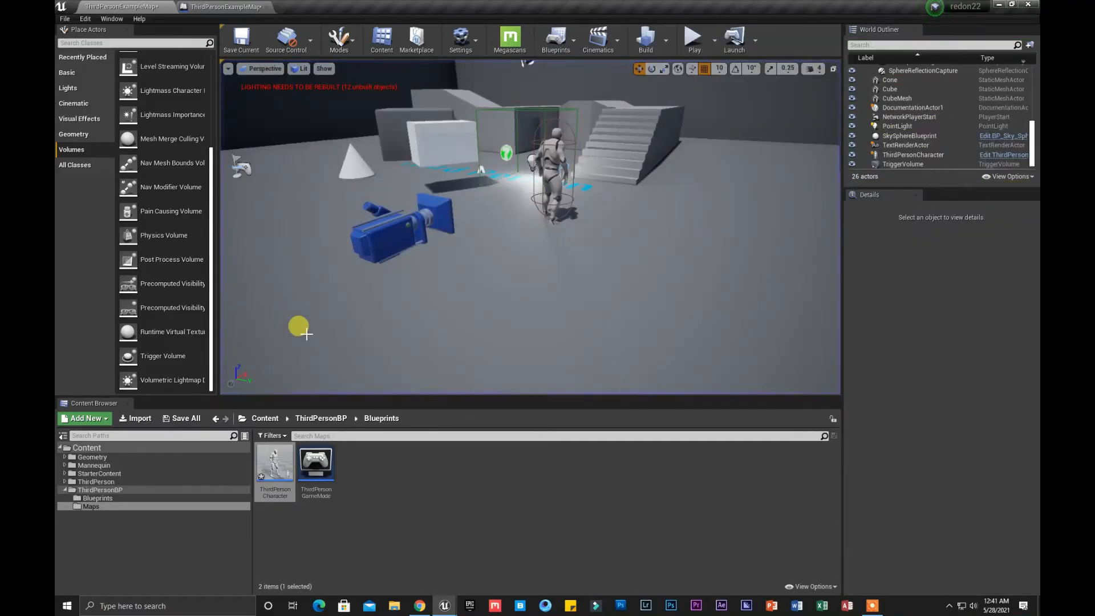
Create a new level from the Default template, saving ThirdPersonExampleMap and its built data.
click(65, 19)
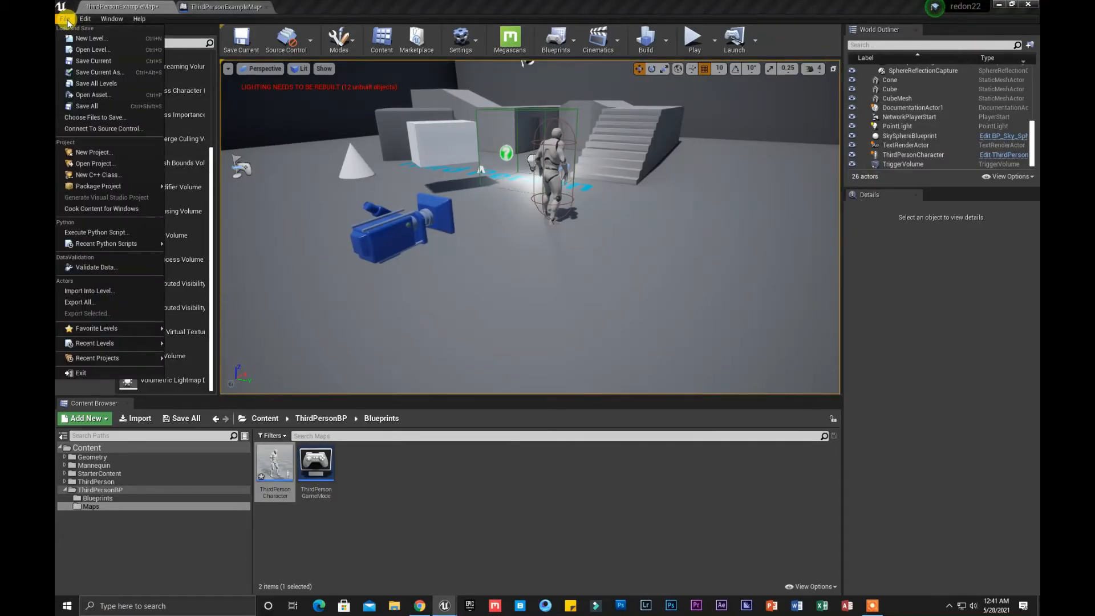
click(90, 39)
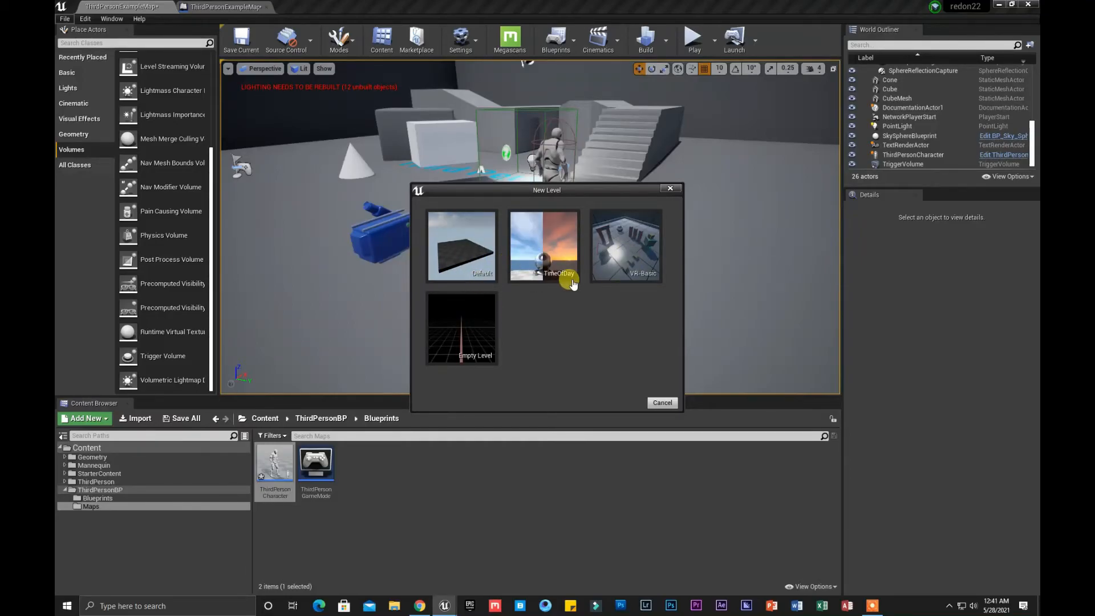
click(464, 274)
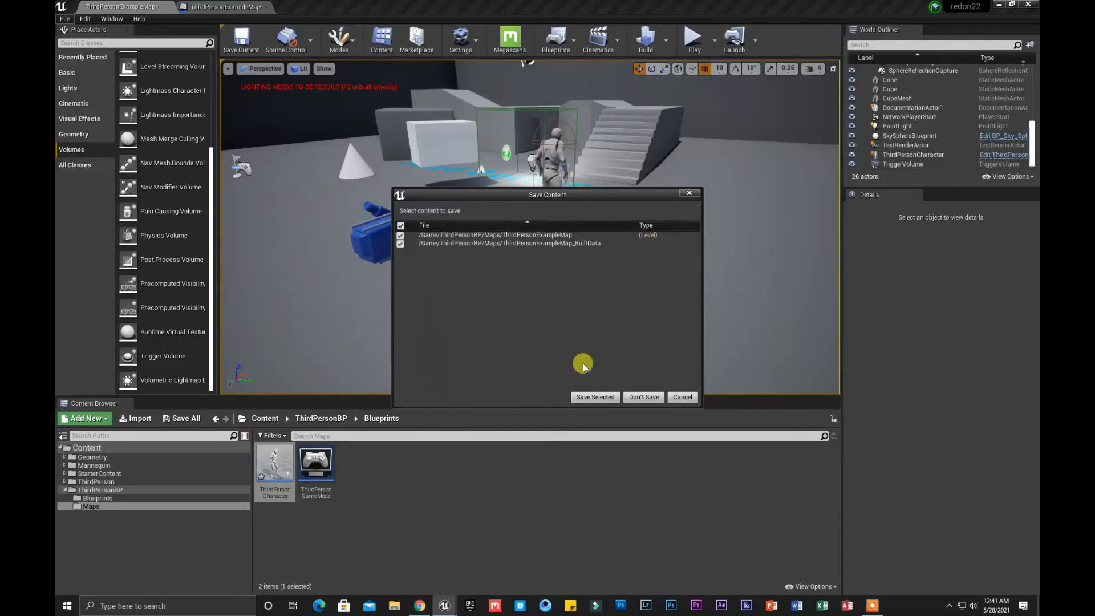
click(588, 398)
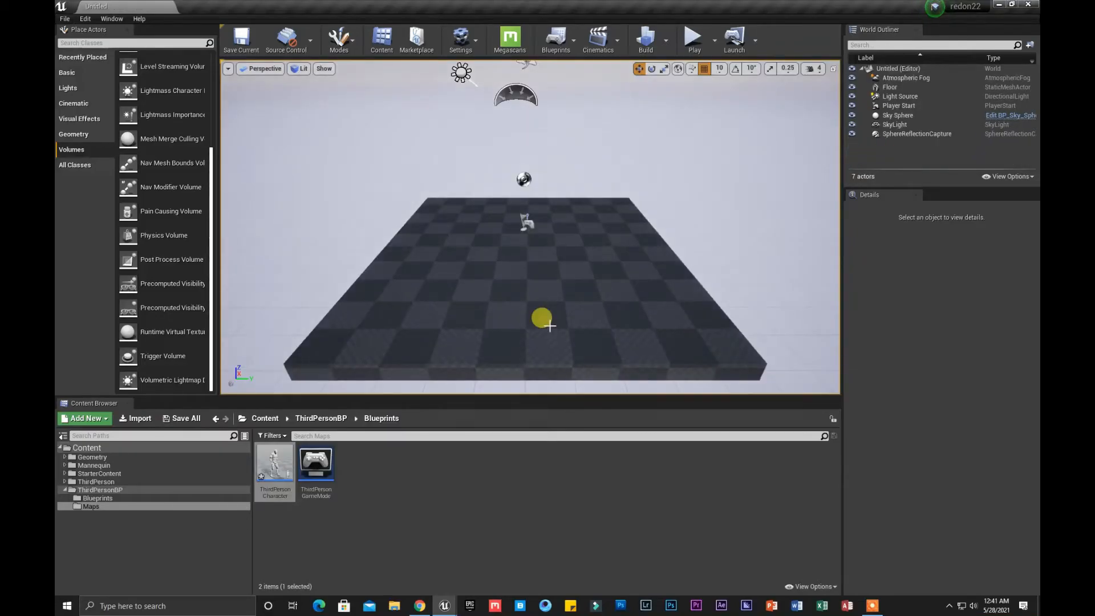
Turn on the frame rate display in the viewport of the new level.
key(s)
right_drag(559, 290, 542, 313)
key(w)
click(228, 68)
click(252, 129)
right_drag(459, 248, 522, 247)
key(w)
key(s)
right_drag(353, 228, 320, 228)
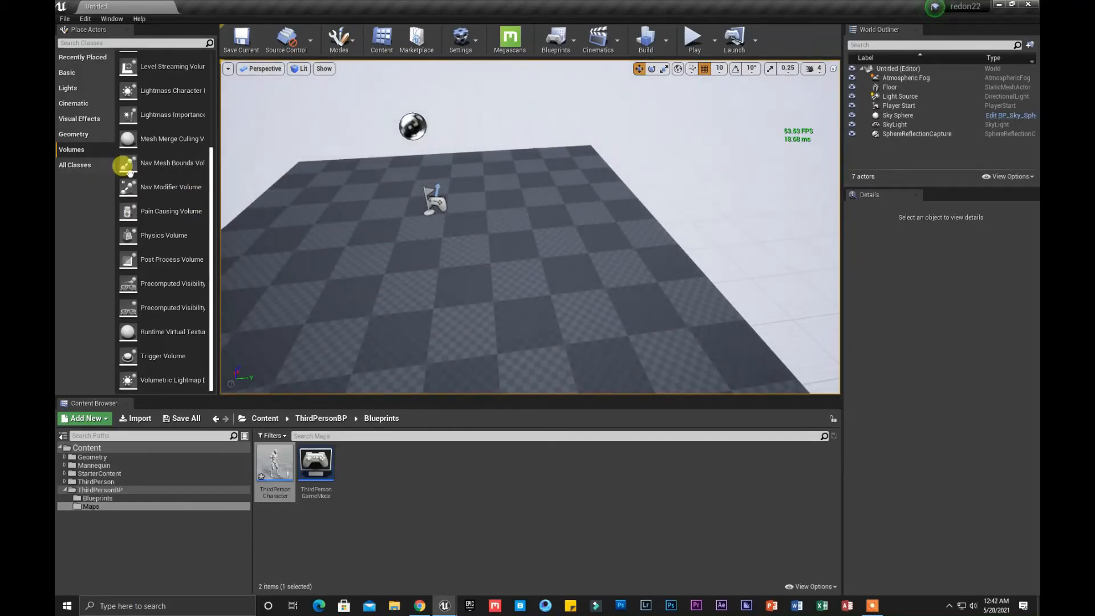
Place a point light on the floor and a trigger volume around it, leaving the point light selected.
click(78, 90)
drag(126, 86, 497, 261)
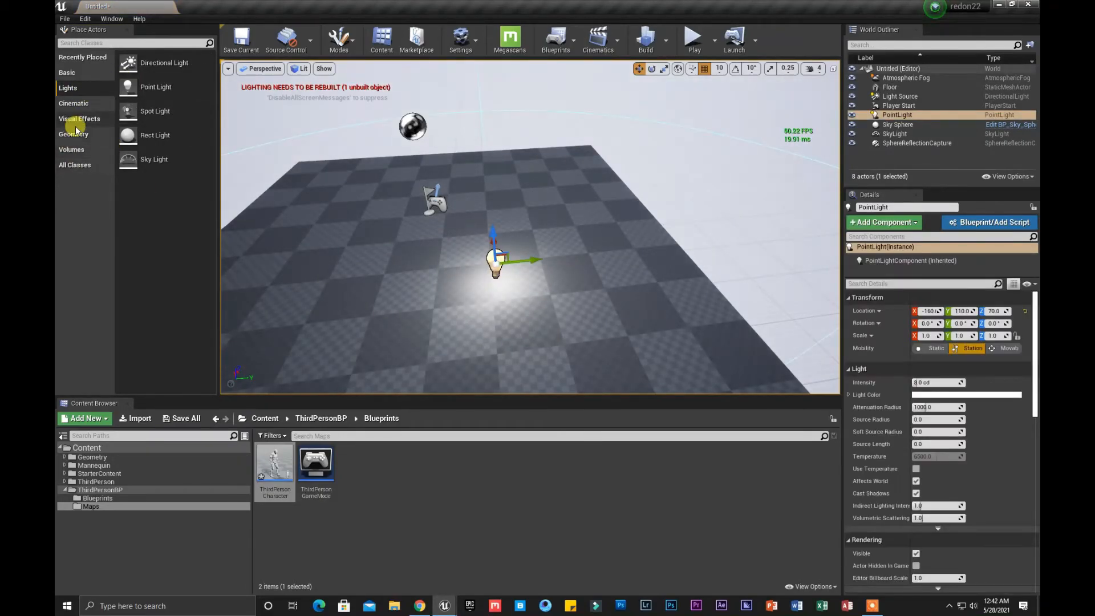
click(75, 150)
scroll(167, 280, down, 5)
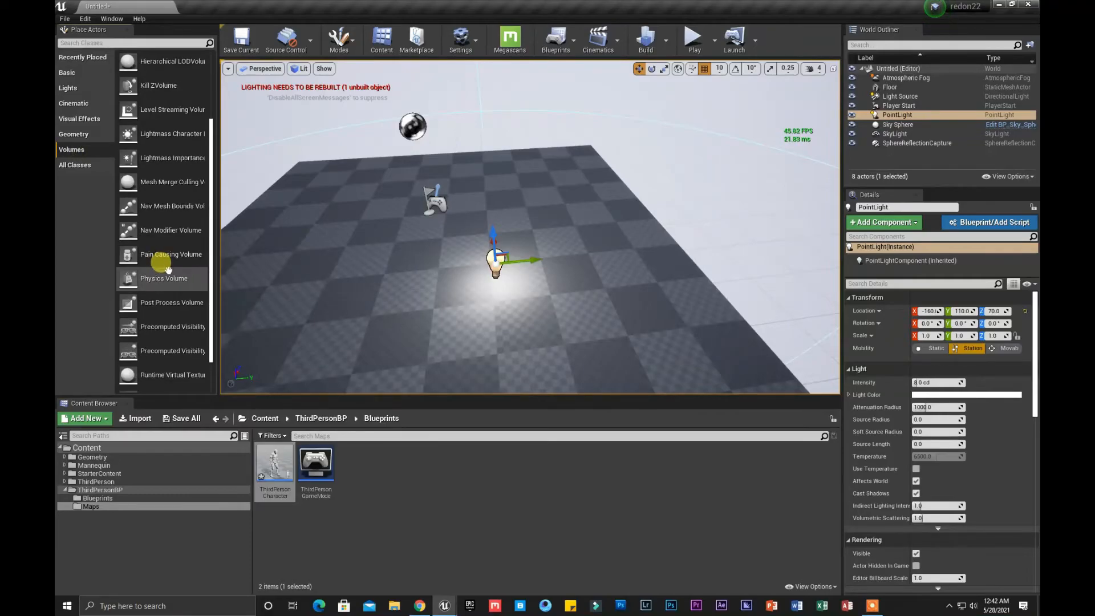
drag(164, 363, 489, 282)
click(495, 265)
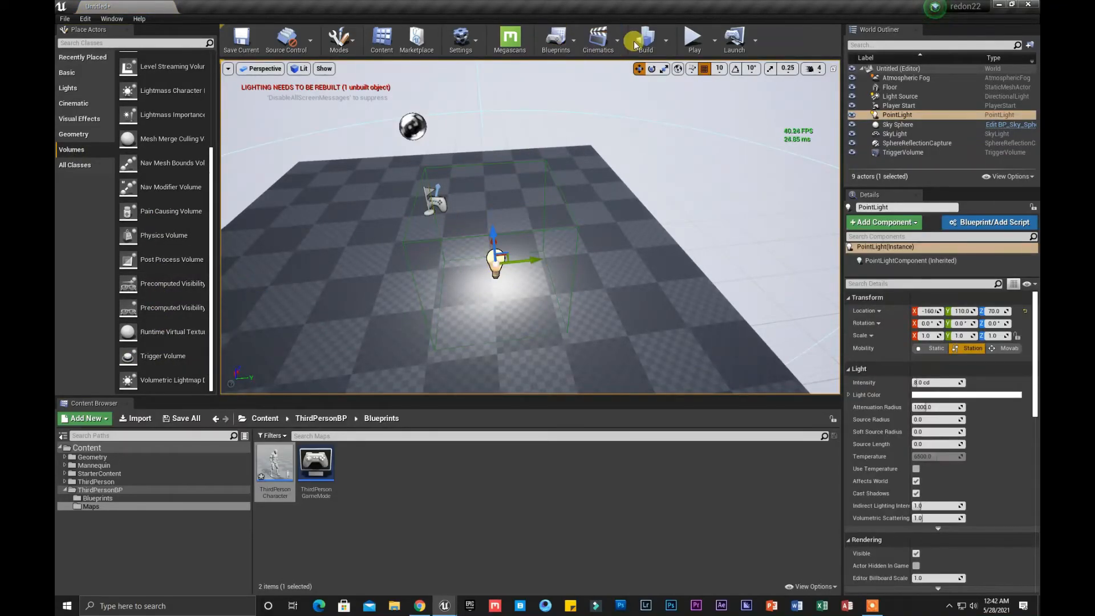
Open the new level's level blueprint, dock it beside the level, examine its default event nodes, and close it.
click(574, 41)
click(584, 115)
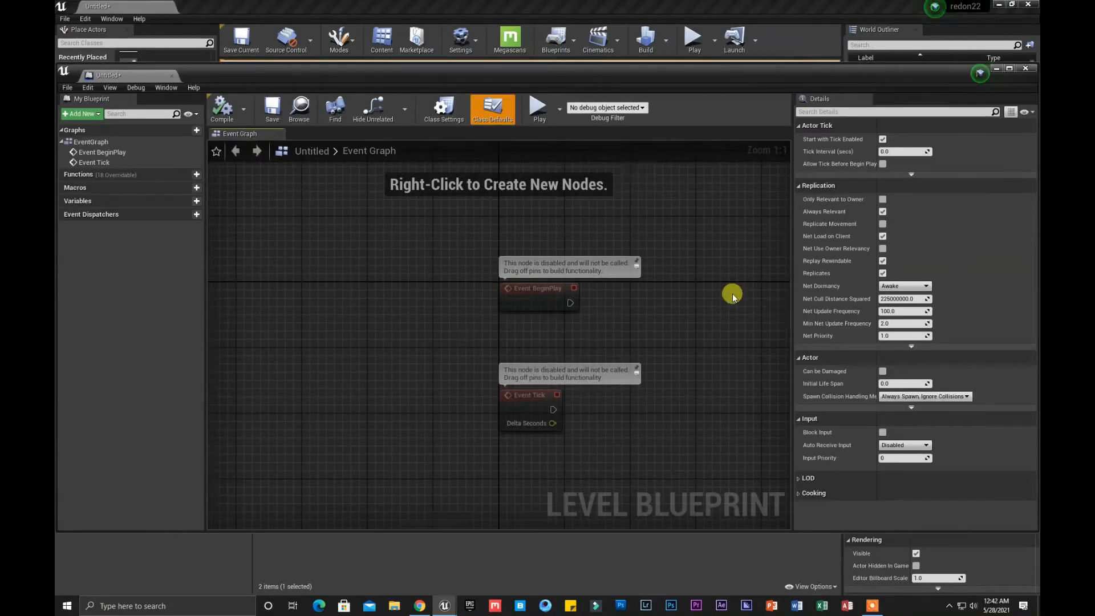
drag(131, 76, 223, 6)
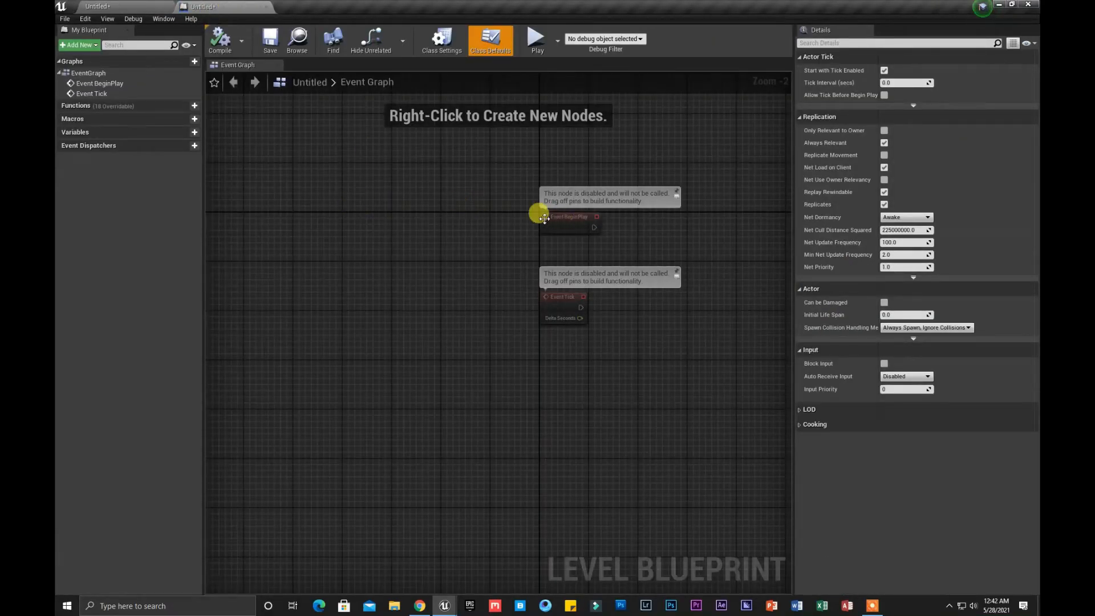
scroll(491, 231, up, 2)
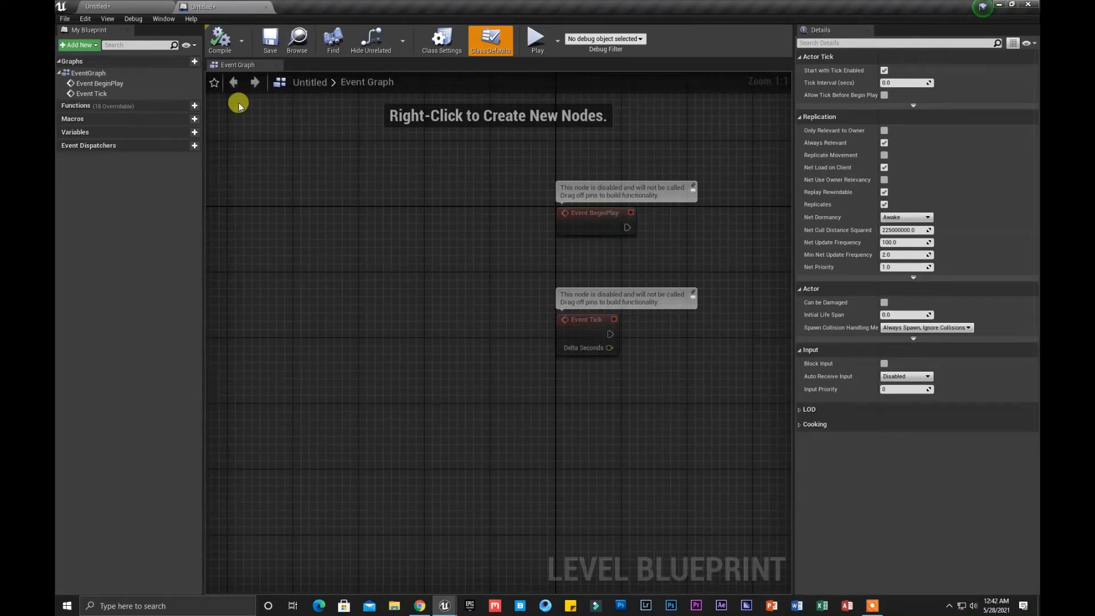
click(268, 6)
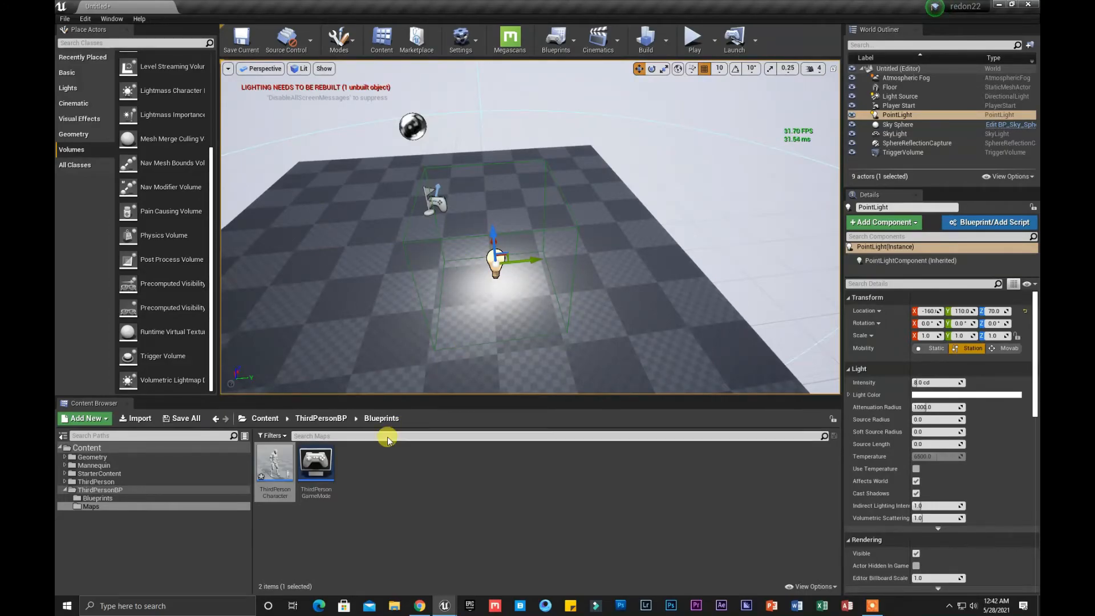
Open ThirdPersonExampleMap from the Maps folder, saving ThirdPersonCharacter and storing the new level as Untitled in ThirdPersonBP/Maps.
click(267, 420)
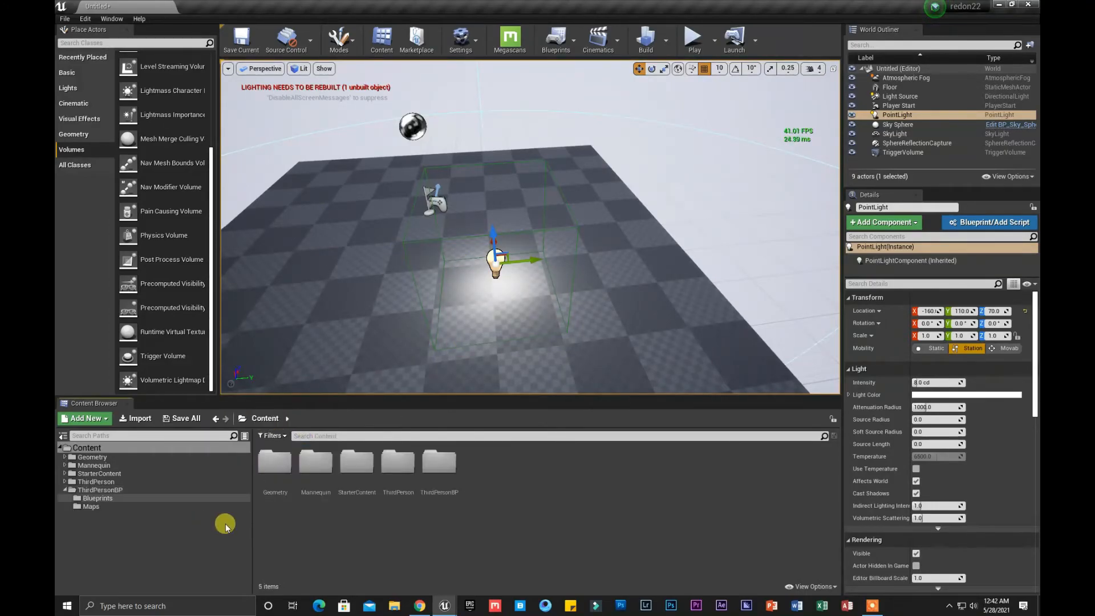
click(102, 506)
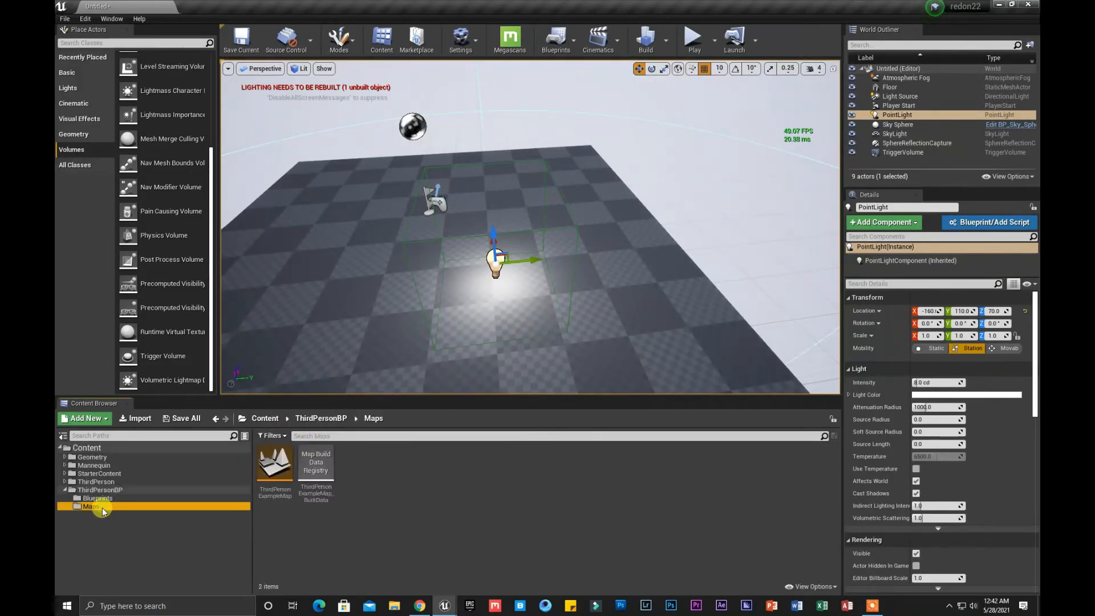
double_click(292, 464)
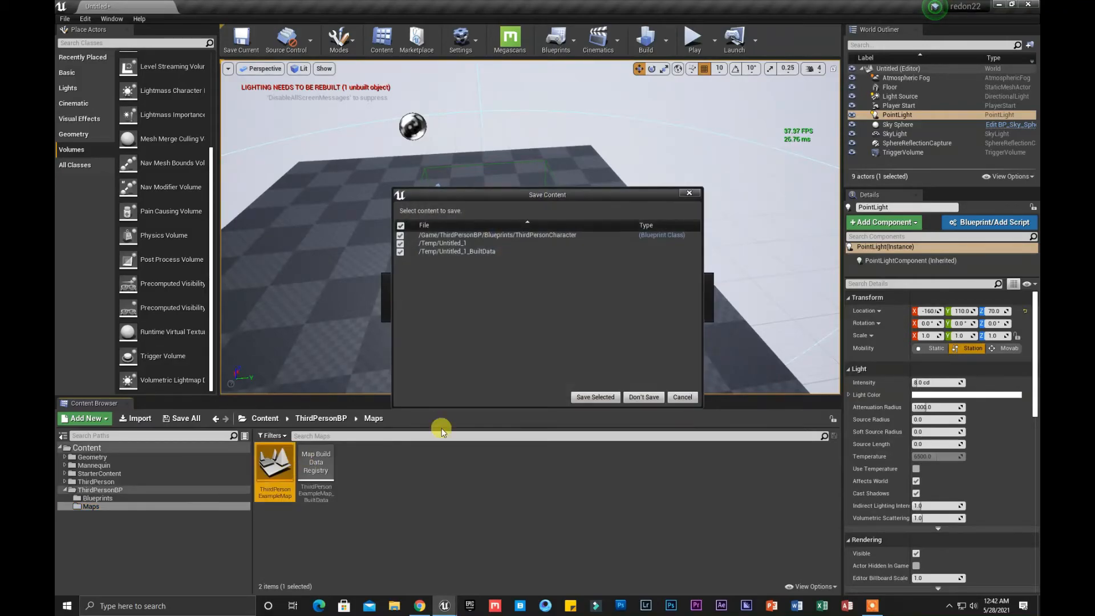
click(616, 396)
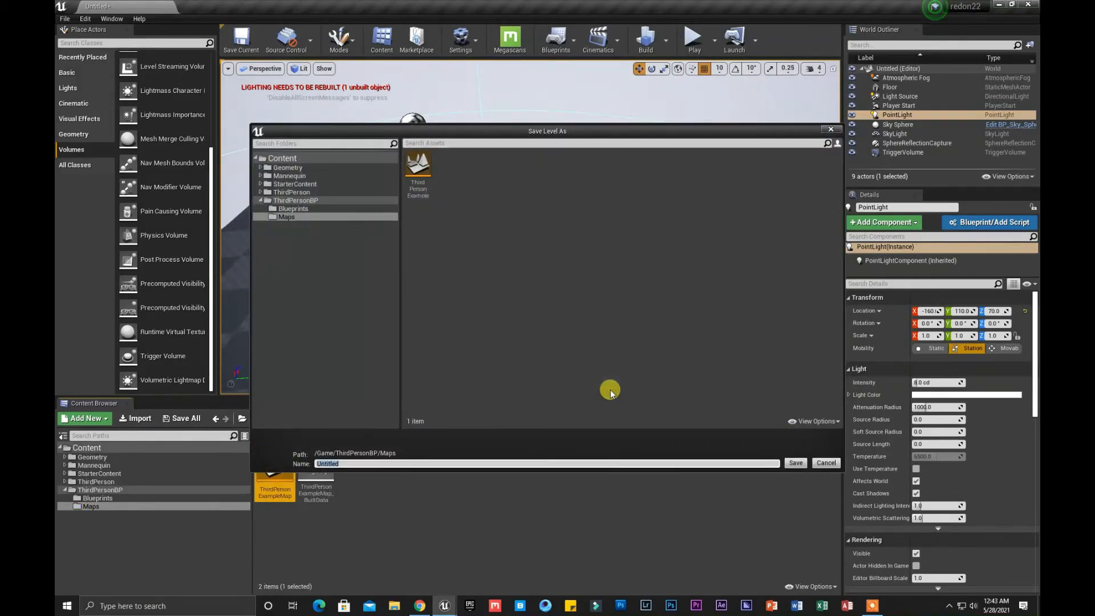
click(797, 463)
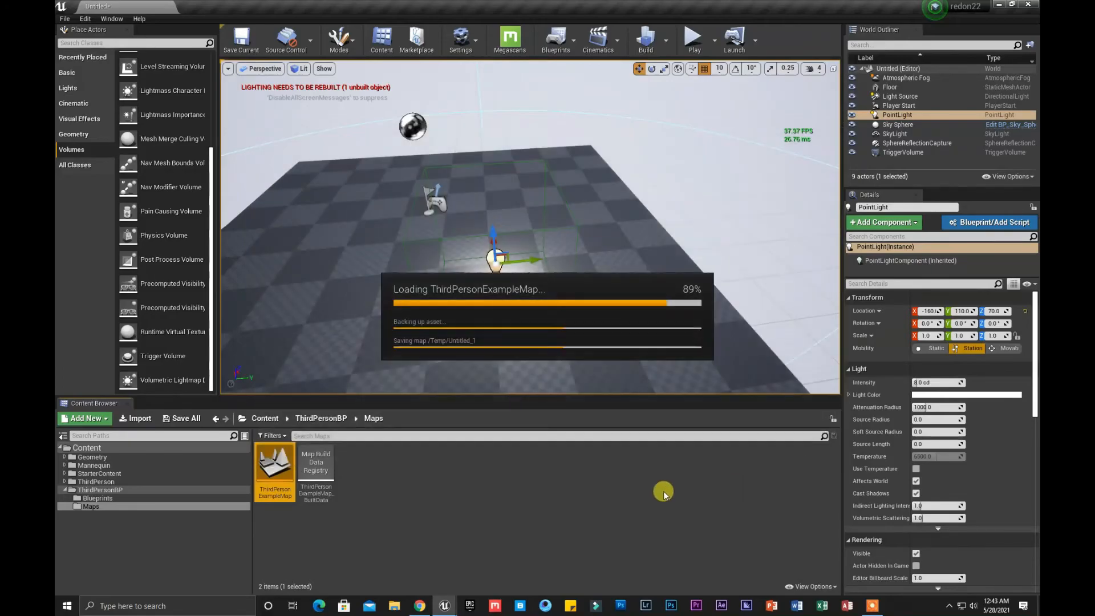
Open ThirdPersonExampleMap's level blueprint, examine its overlap event graph, dock it beside the level, and return to the level.
mouse_move(502, 208)
right_down()
mouse_move(505, 157)
mouse_move(503, 209)
right_up()
key(w)
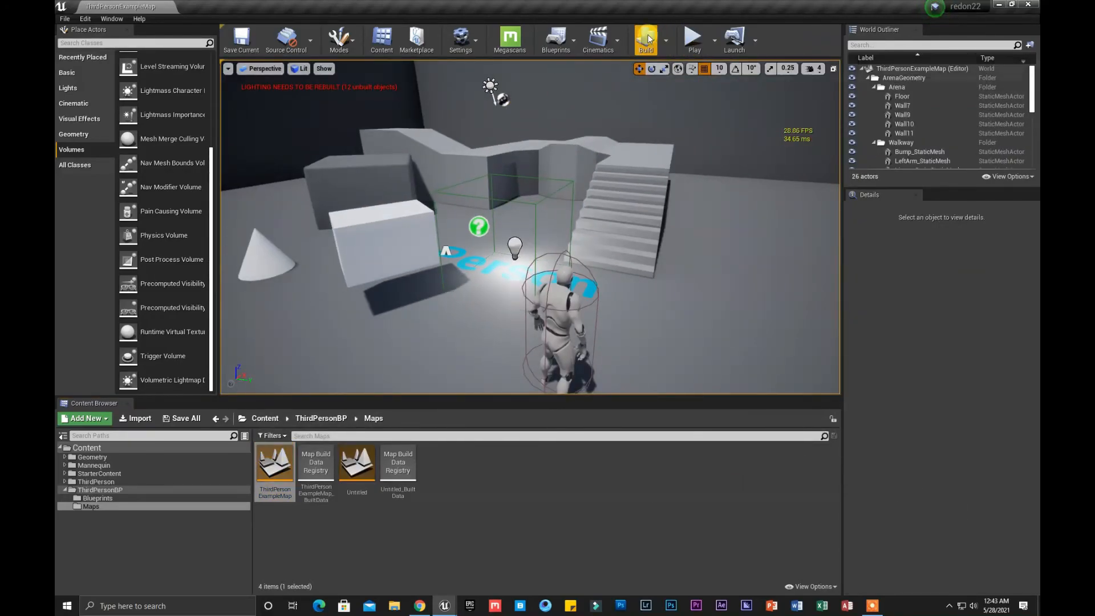
click(590, 48)
click(556, 40)
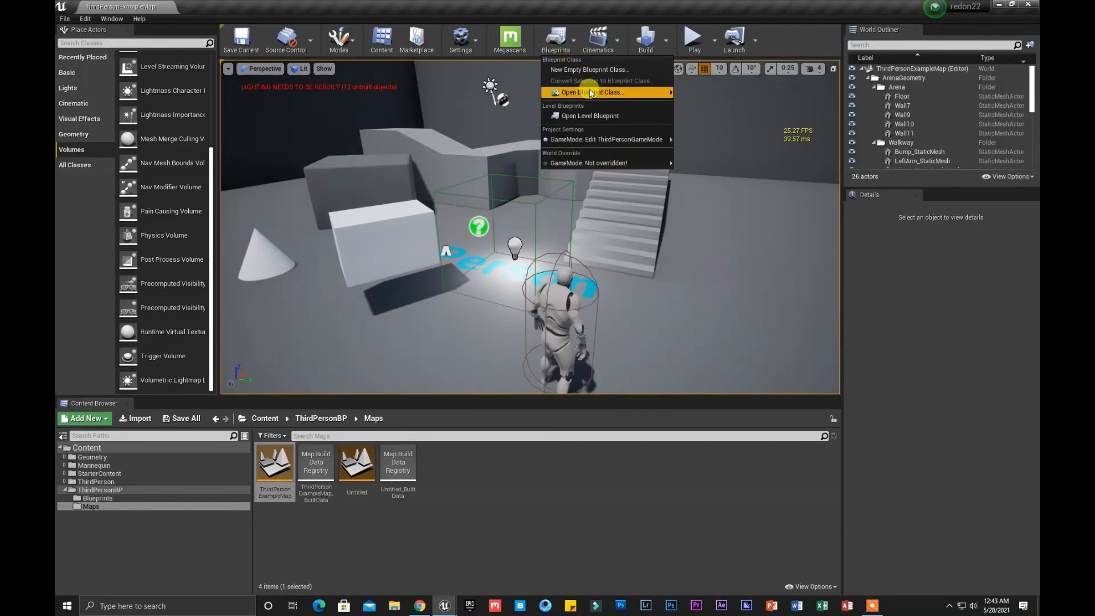
click(588, 116)
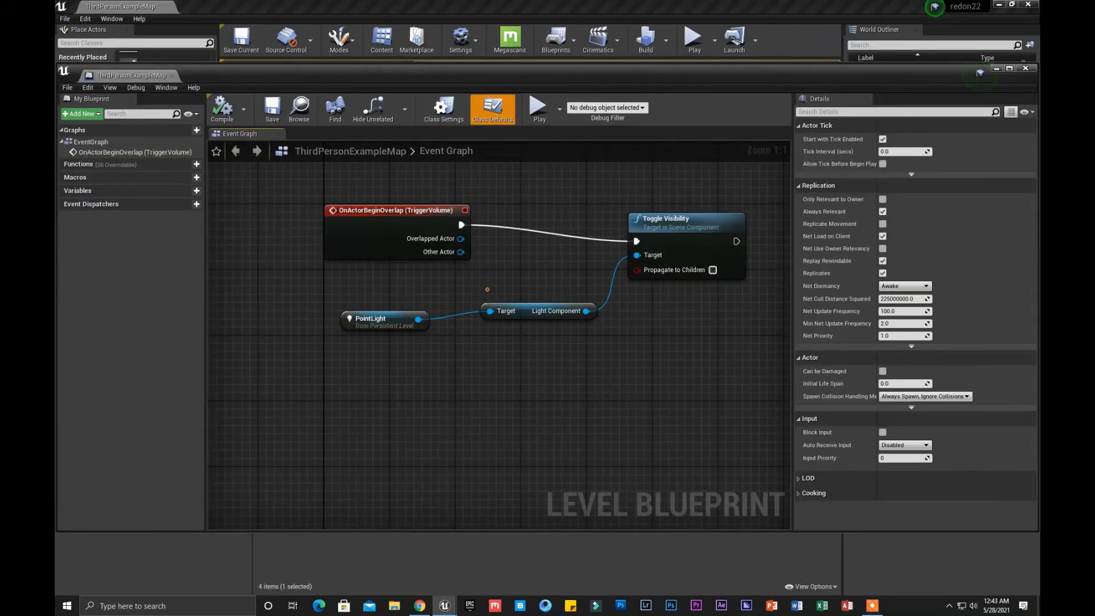
right_drag(487, 289, 425, 343)
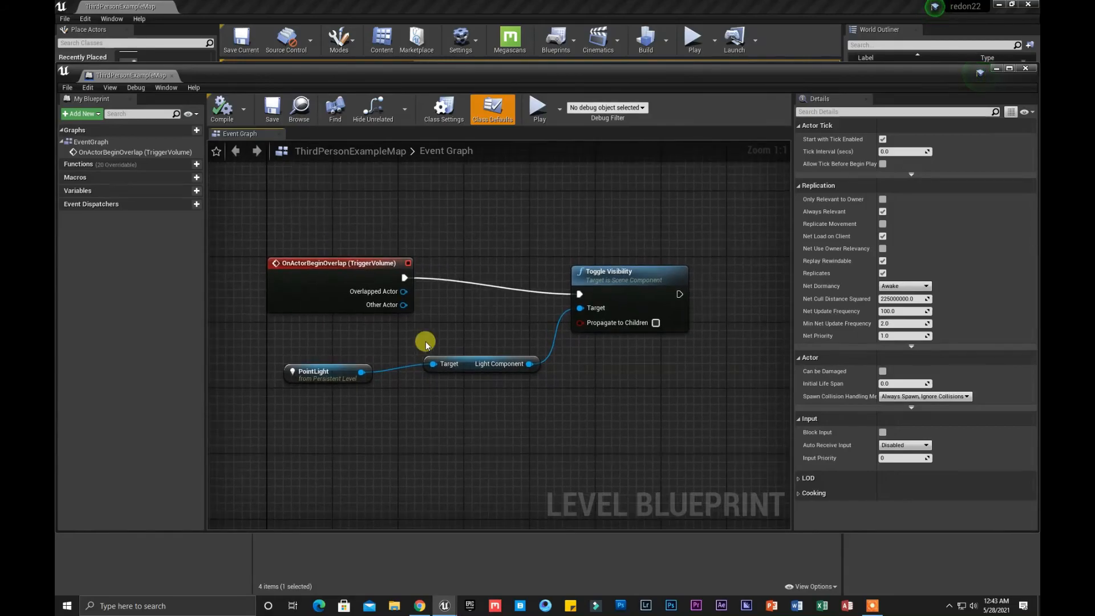
drag(151, 78, 225, 7)
click(129, 6)
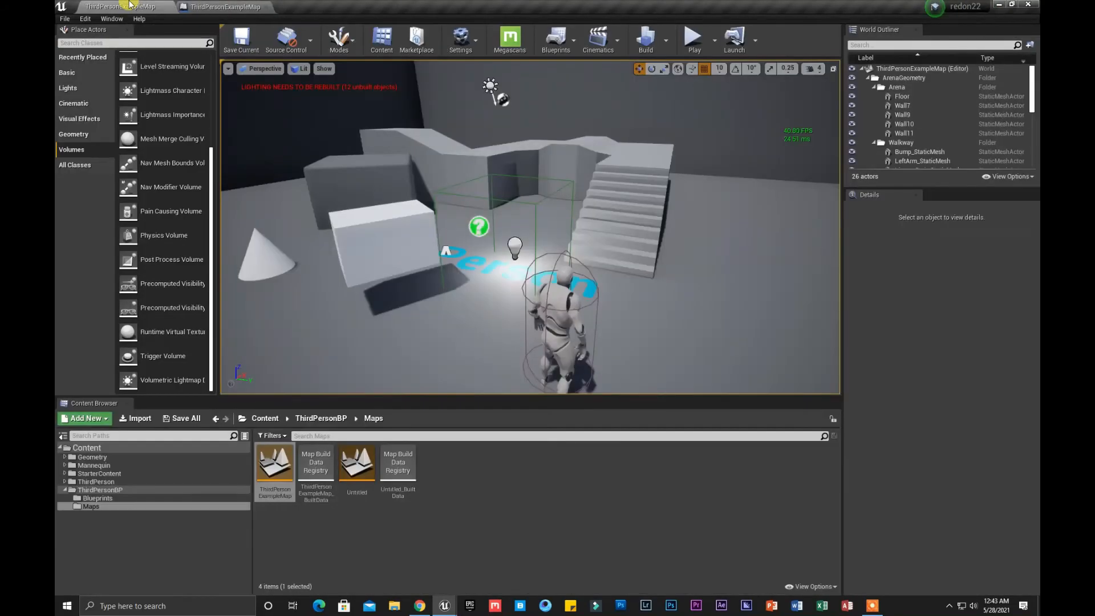